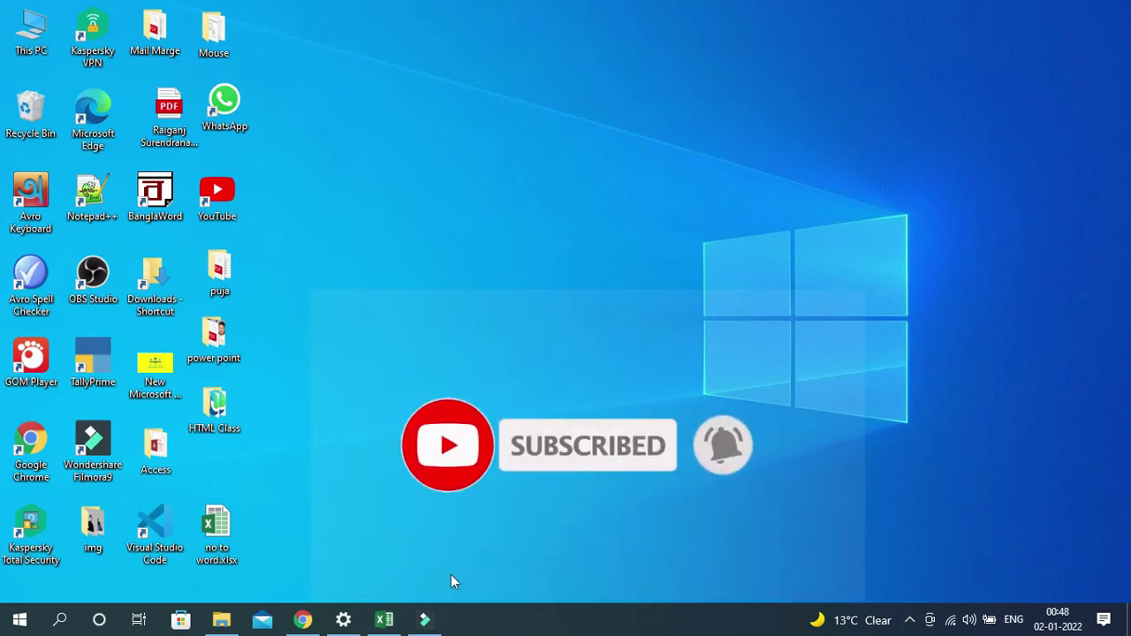
click(388, 622)
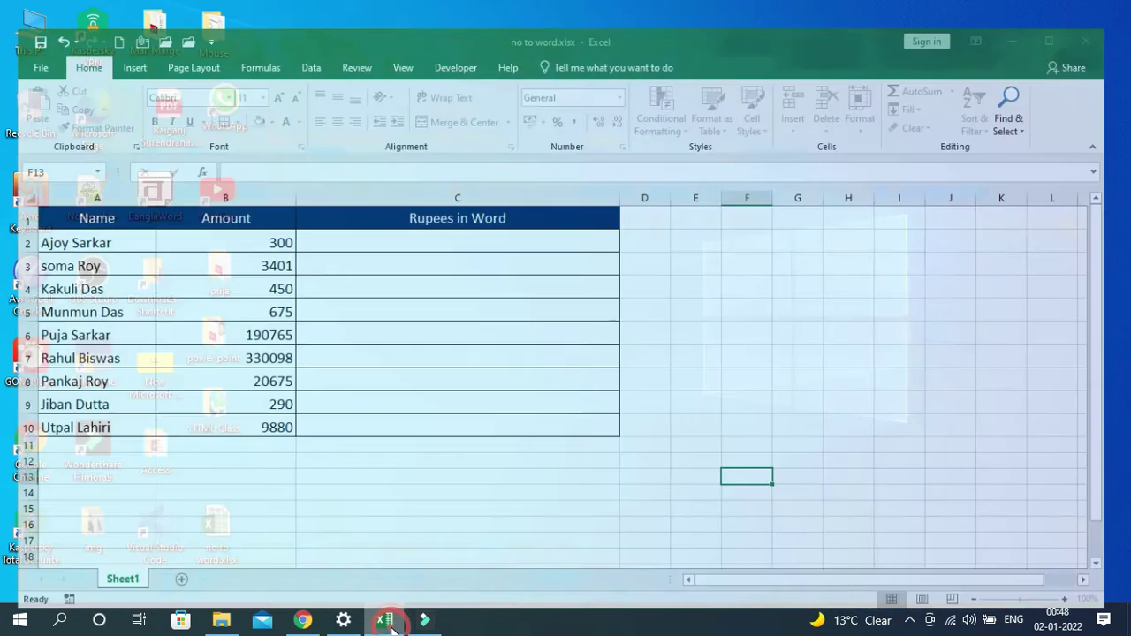
click(687, 415)
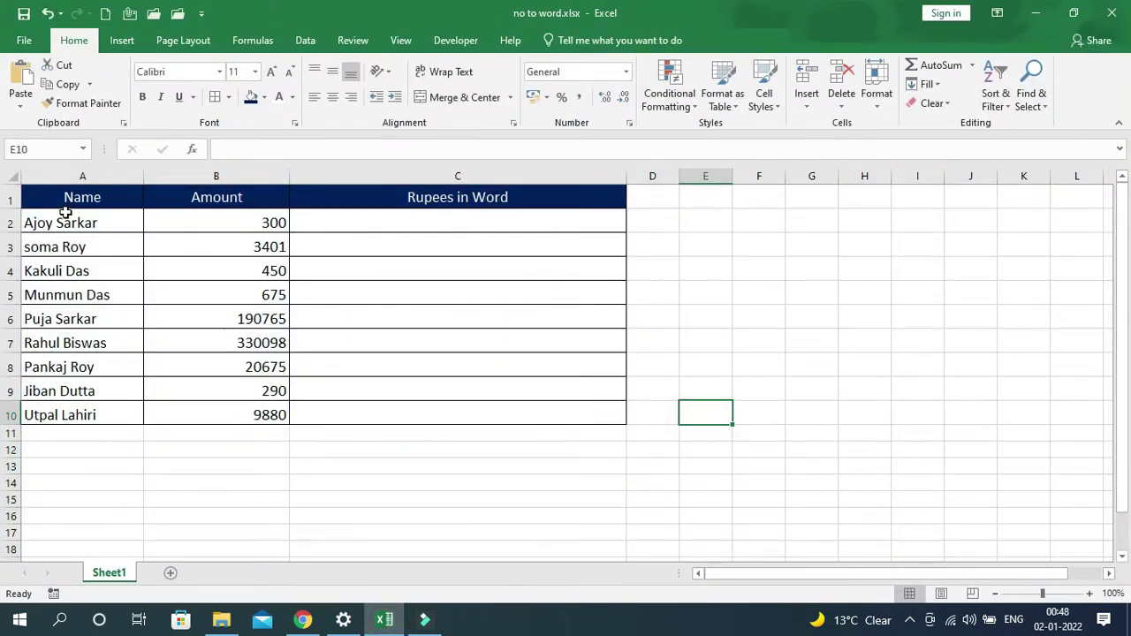
drag(54, 199, 53, 411)
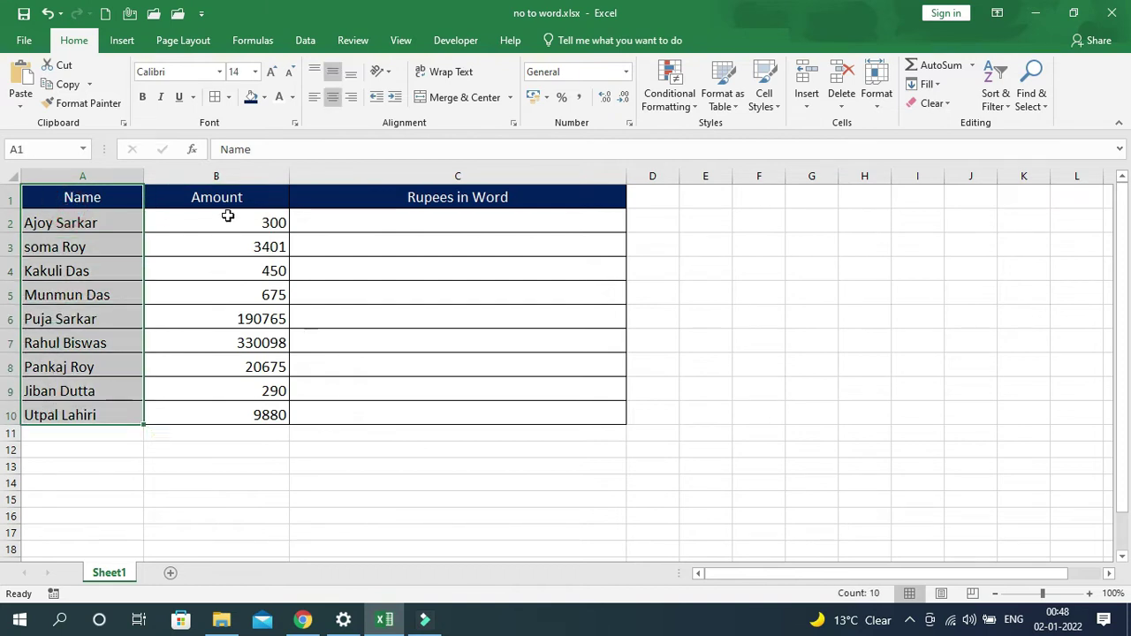
drag(227, 205, 210, 416)
click(380, 463)
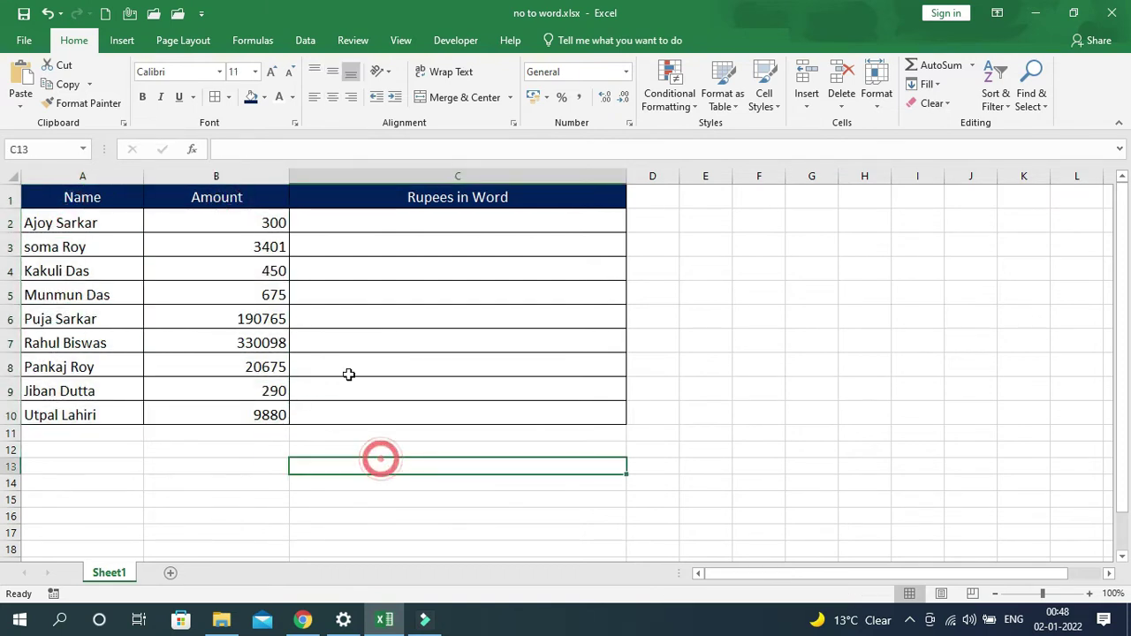
drag(345, 225, 379, 426)
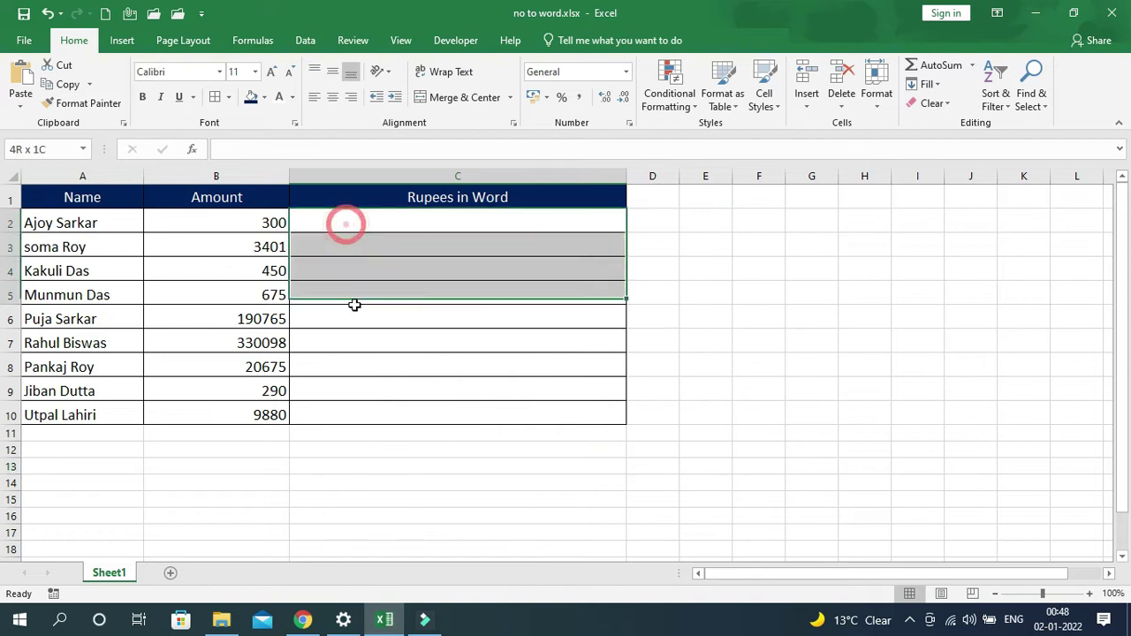
click(407, 418)
click(364, 222)
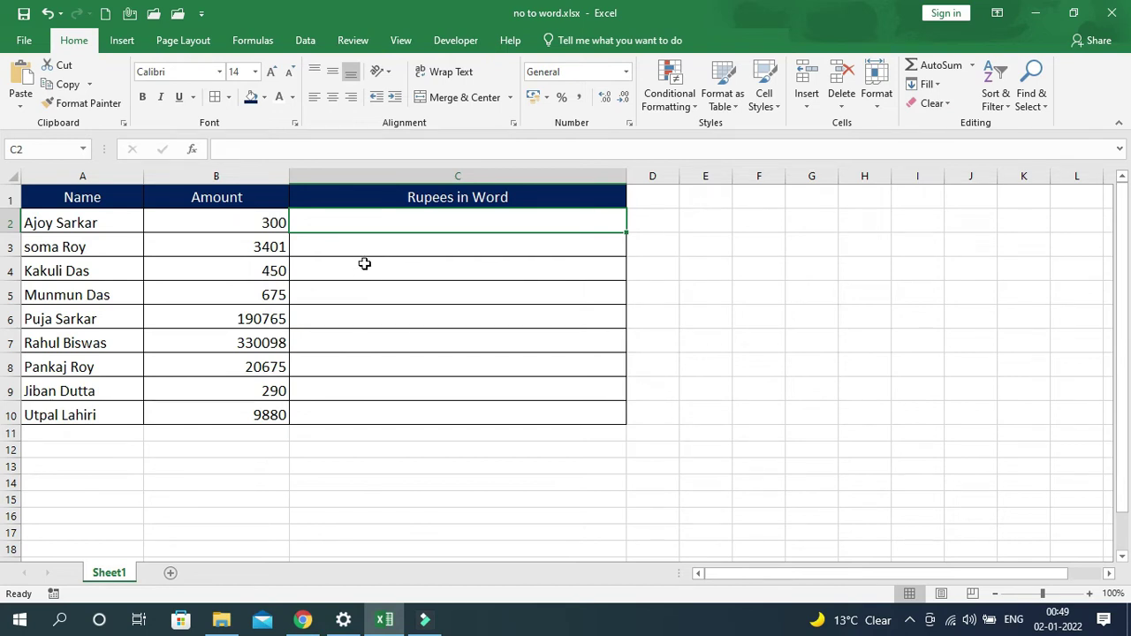
Enter a trial 'Three Hundred' in Excel cell C2, then delete it so column C is empty
click(337, 221)
text(Three)
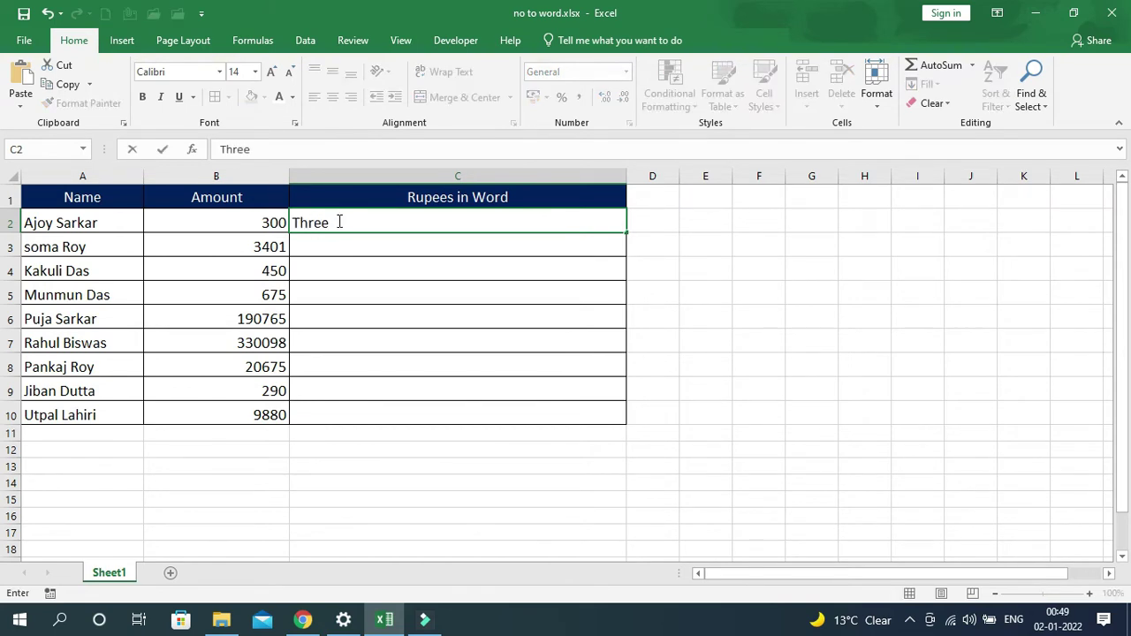
text( Hundred)
key(Return)
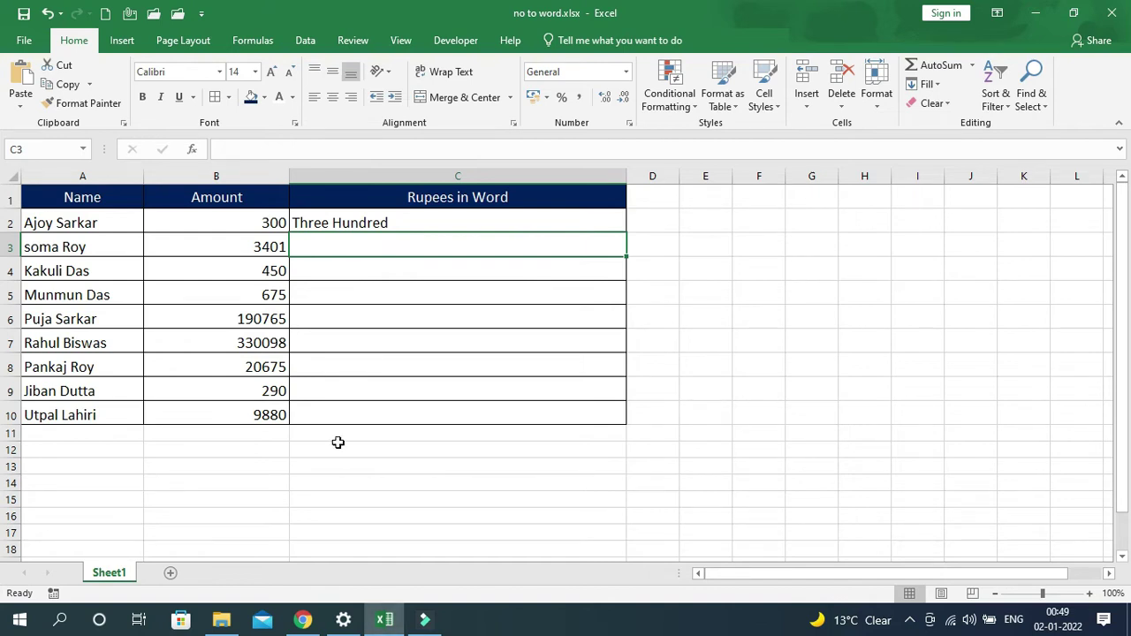
click(361, 224)
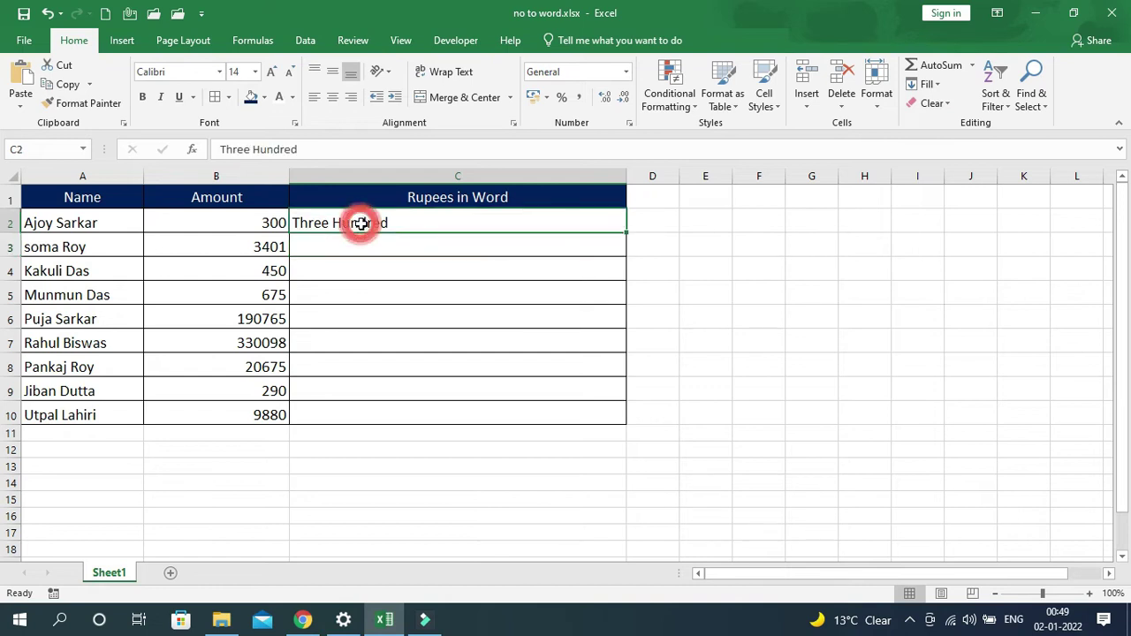
key(Delete)
click(379, 395)
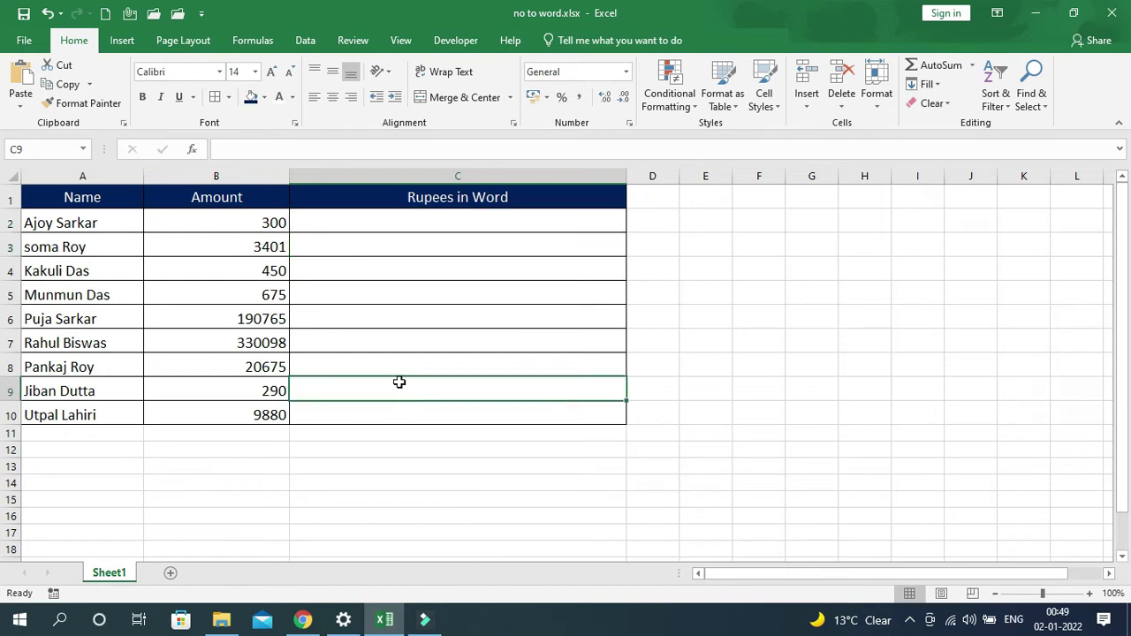
click(426, 345)
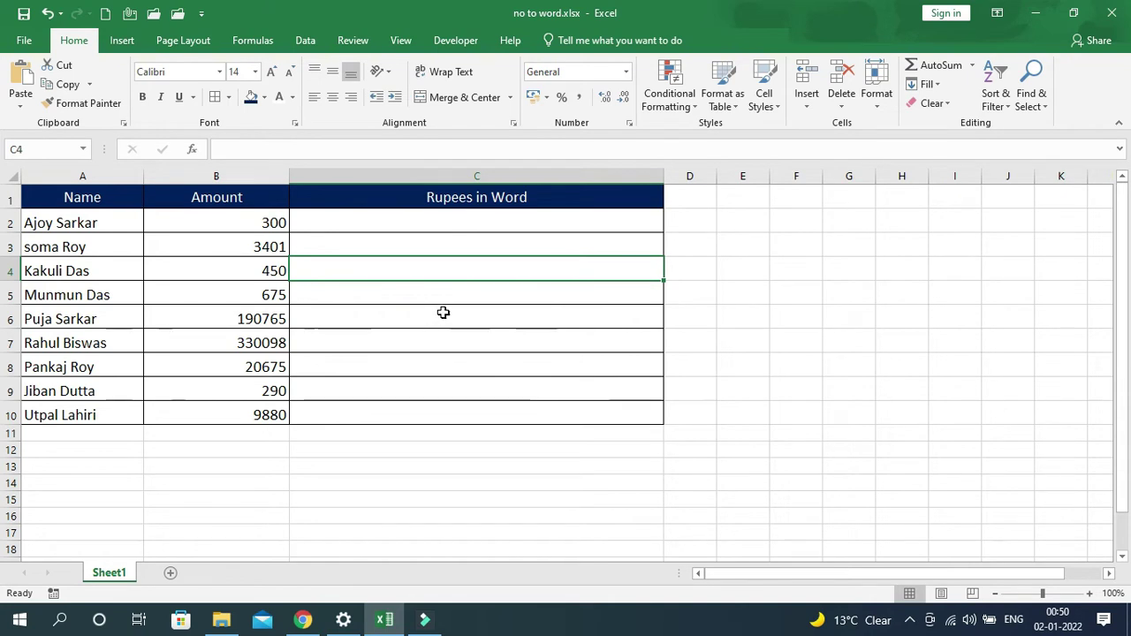
click(424, 320)
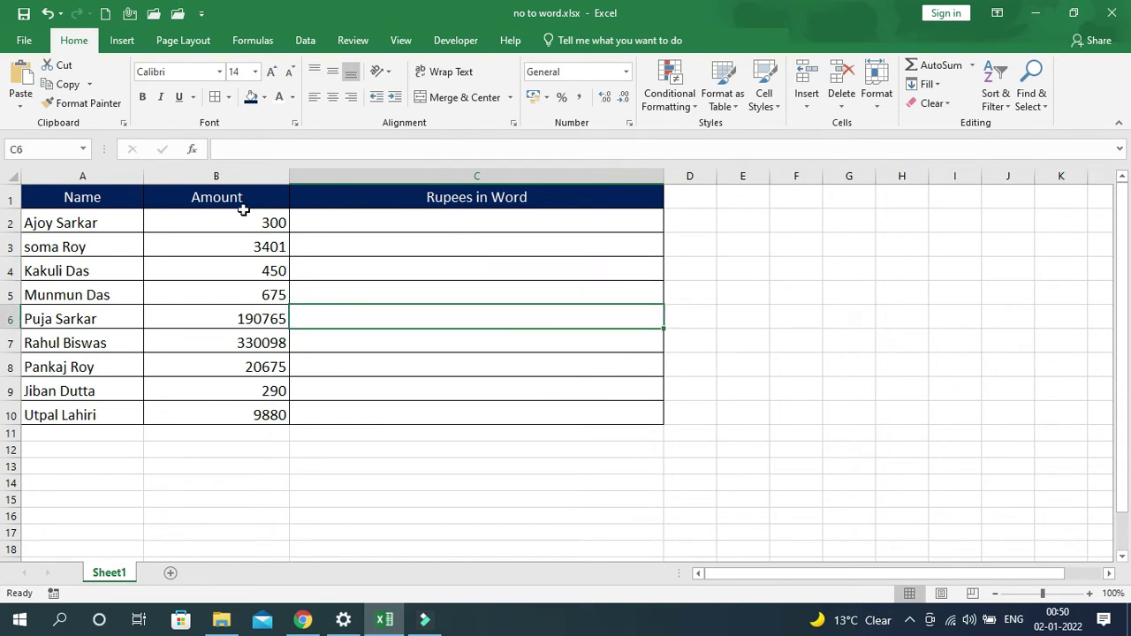
click(23, 39)
click(68, 202)
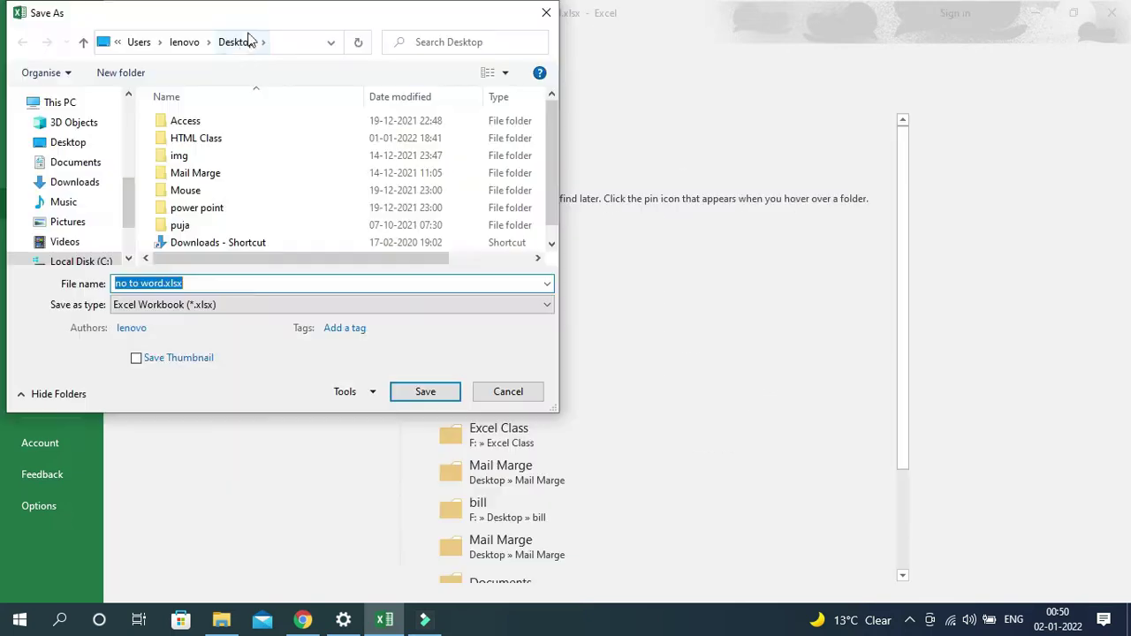
scroll(177, 225, down, 1)
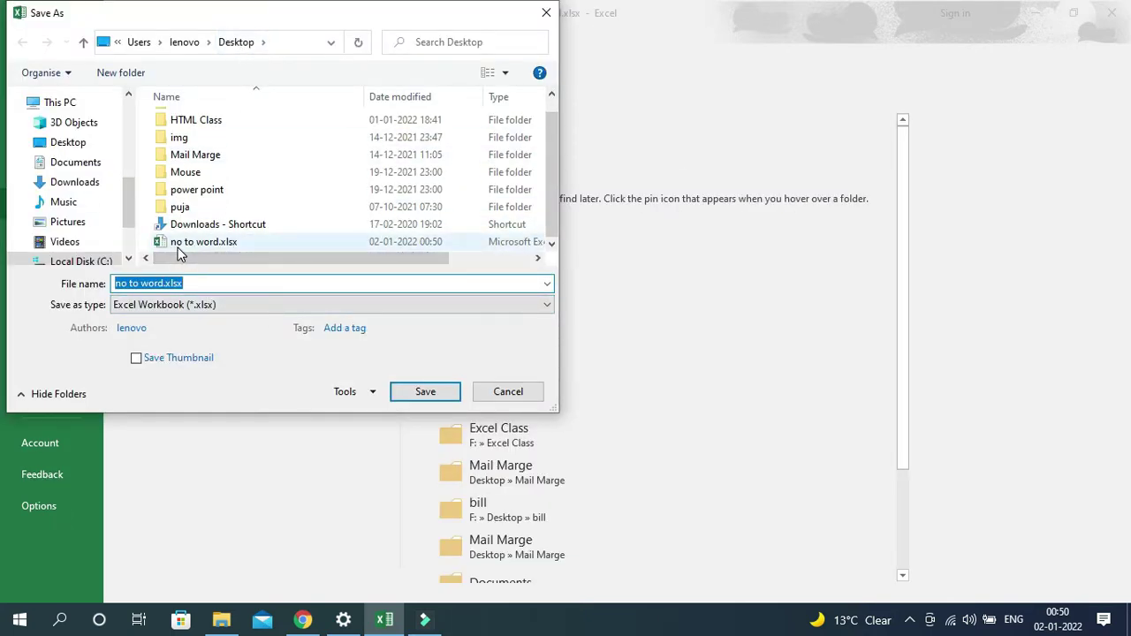
click(500, 395)
key(Escape)
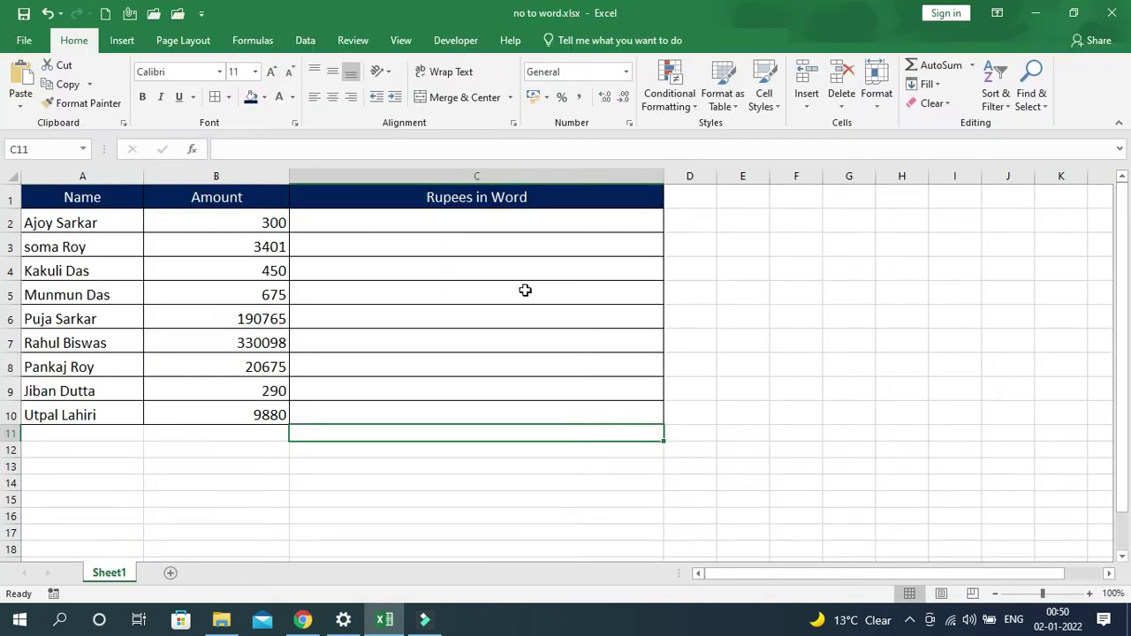
click(1036, 13)
Switch to Chrome and go to Google Sheets through the Google apps grid
click(303, 619)
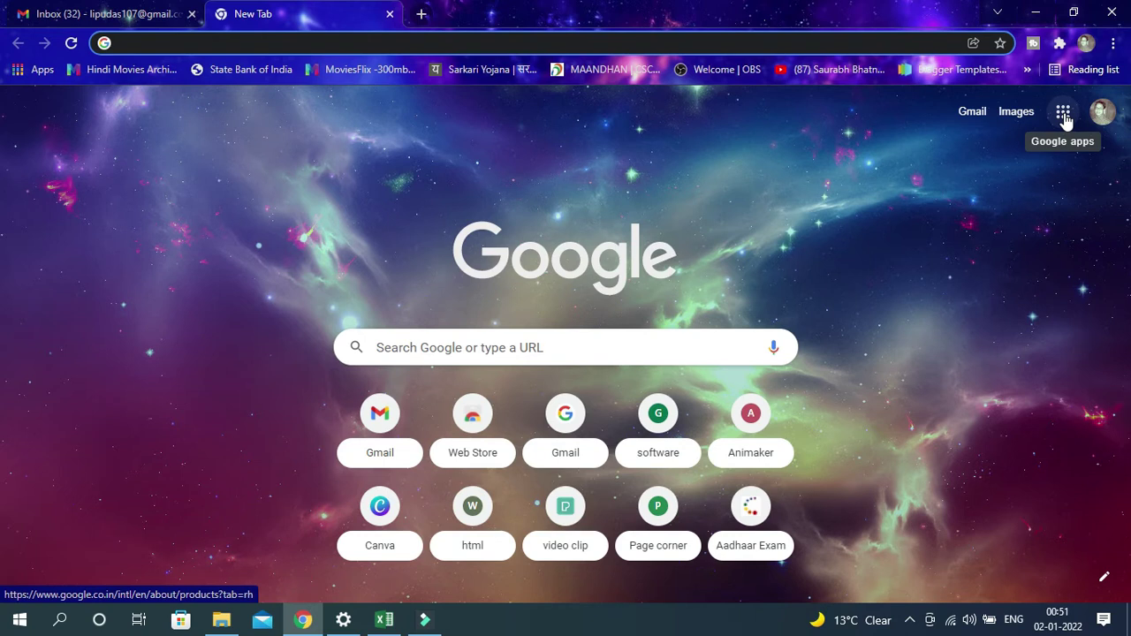
click(1063, 120)
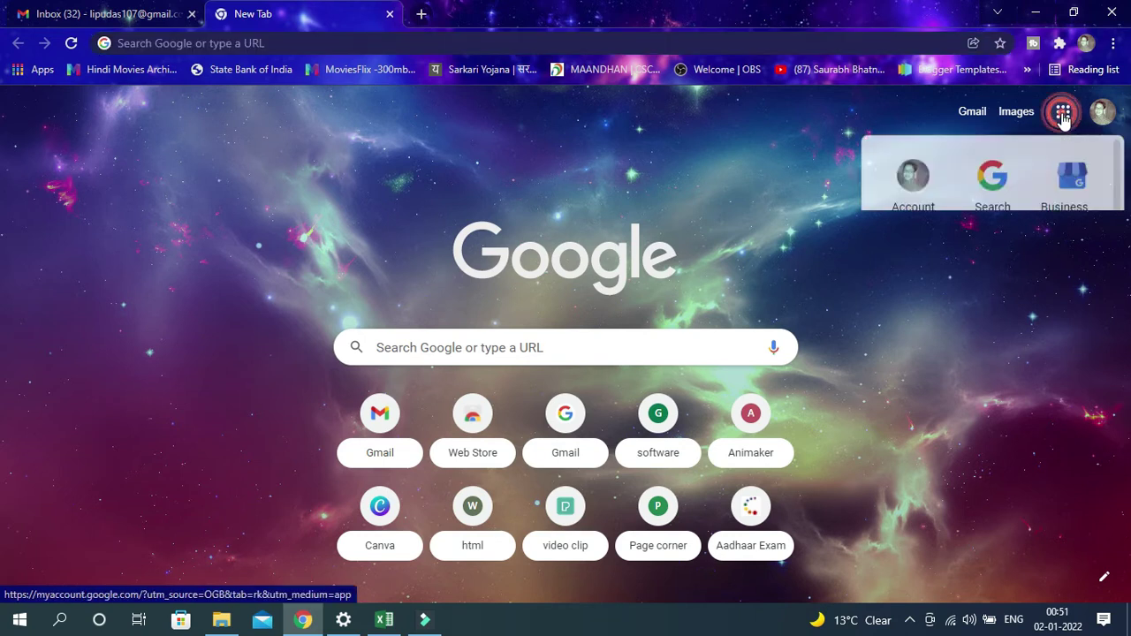
scroll(1025, 300, down, 4)
scroll(1029, 335, down, 3)
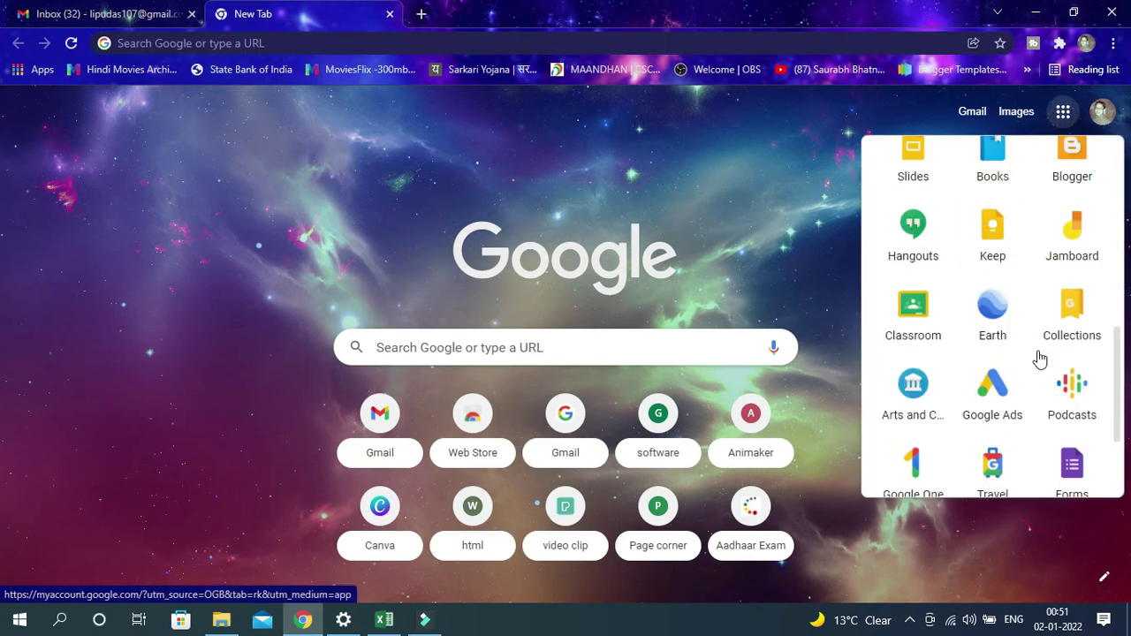
scroll(1038, 358, down, 2)
scroll(1056, 299, up, 4)
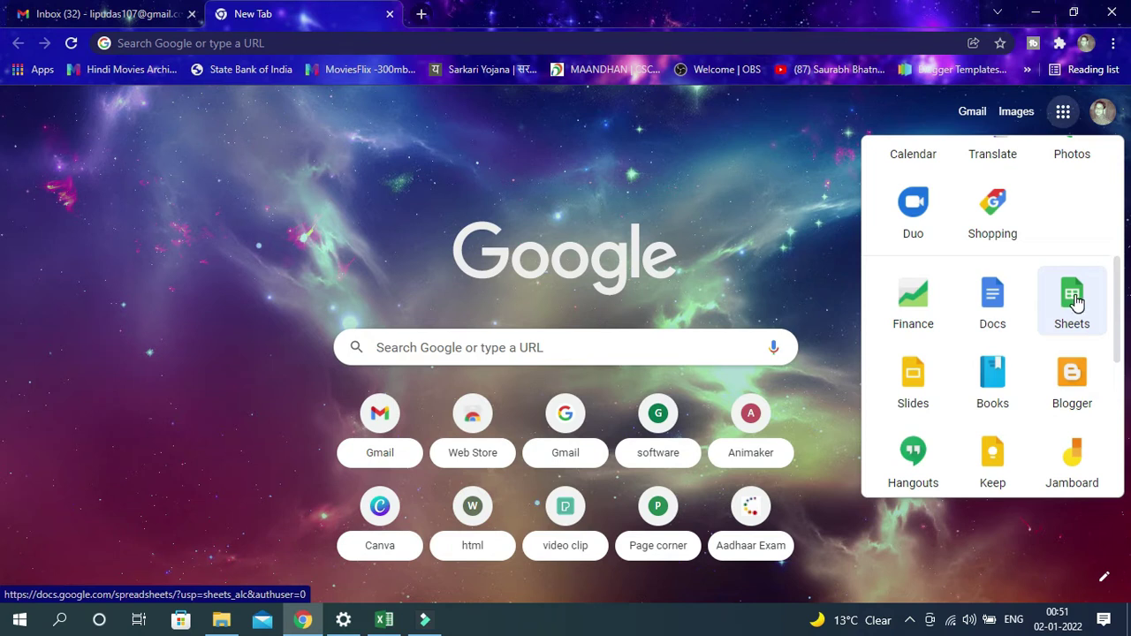
click(1074, 301)
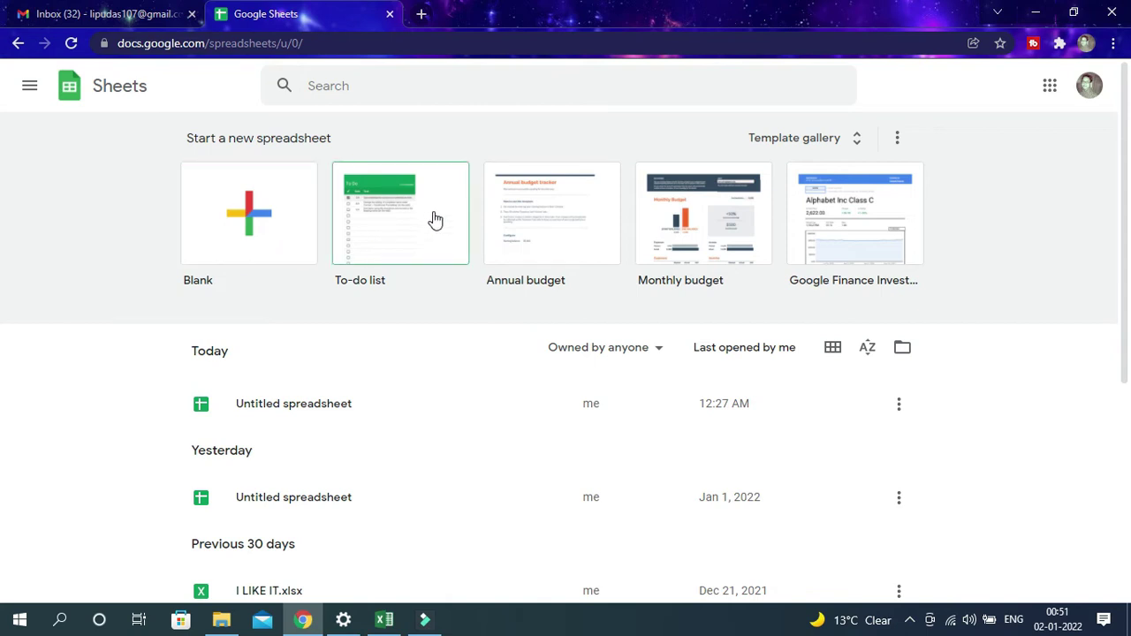
scroll(679, 449, down, 1)
scroll(674, 441, up, 1)
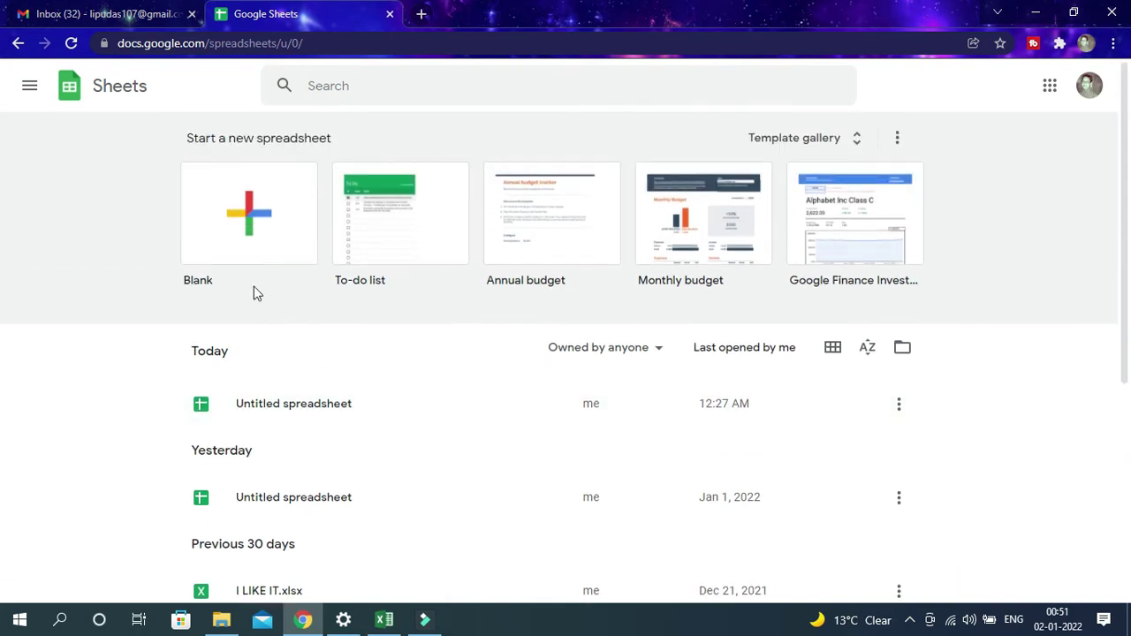
Start a new blank spreadsheet and go to File > Import on the Upload tab
click(249, 203)
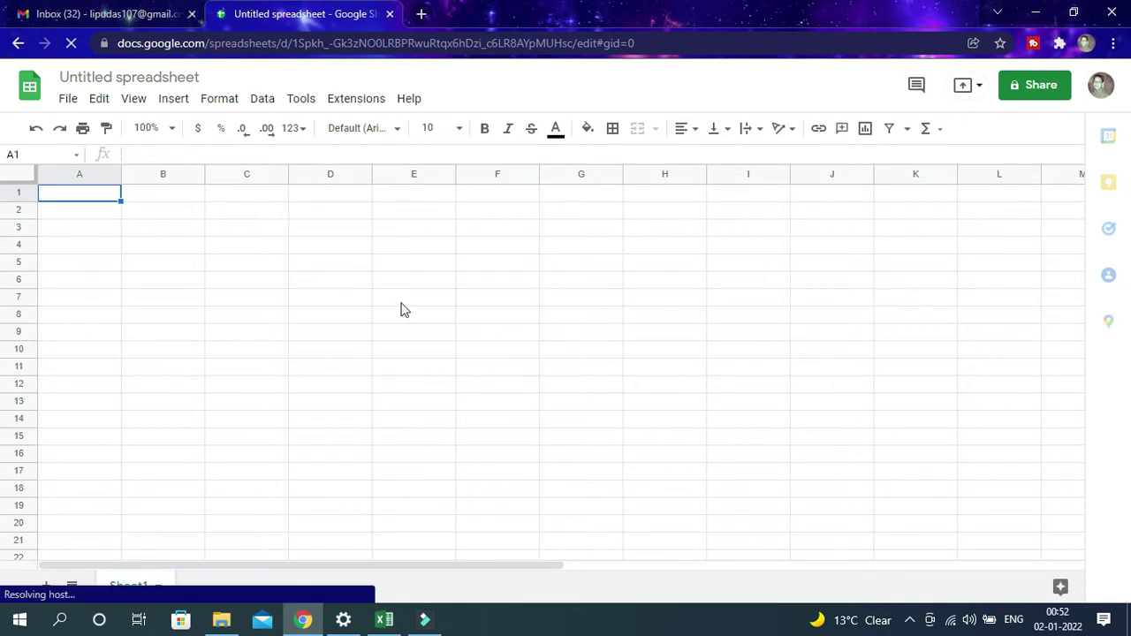
click(66, 99)
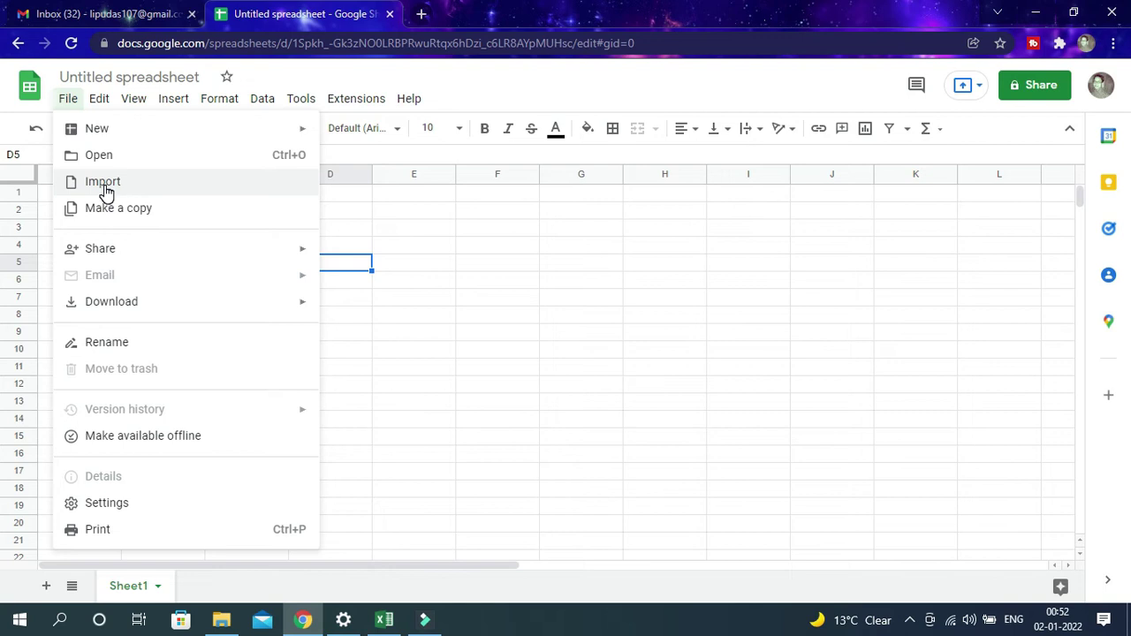
click(124, 184)
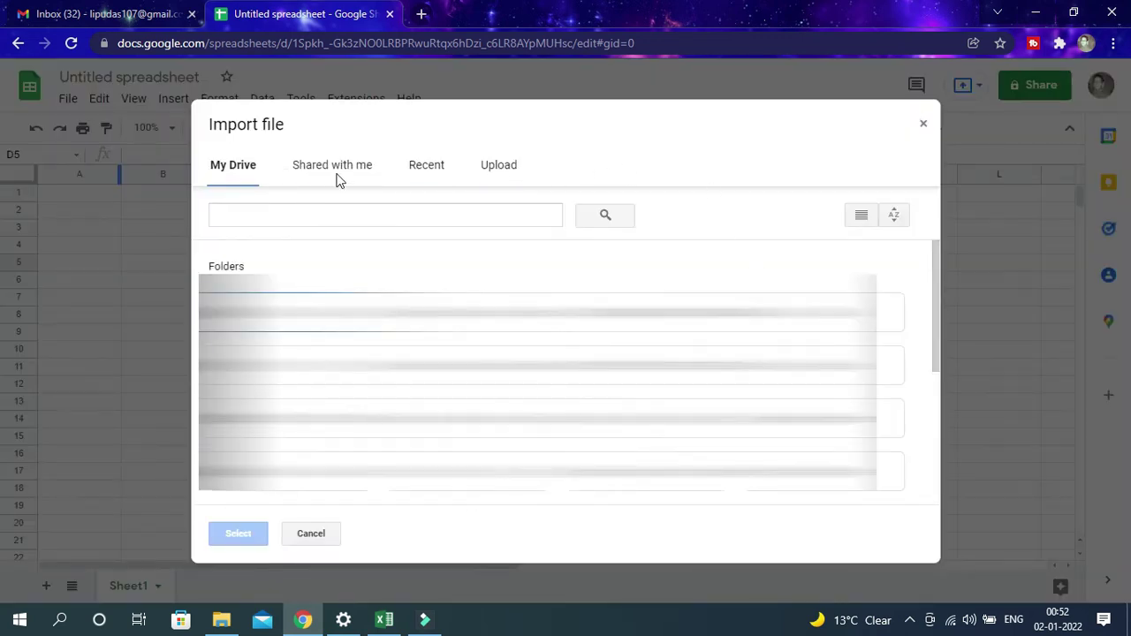
click(500, 168)
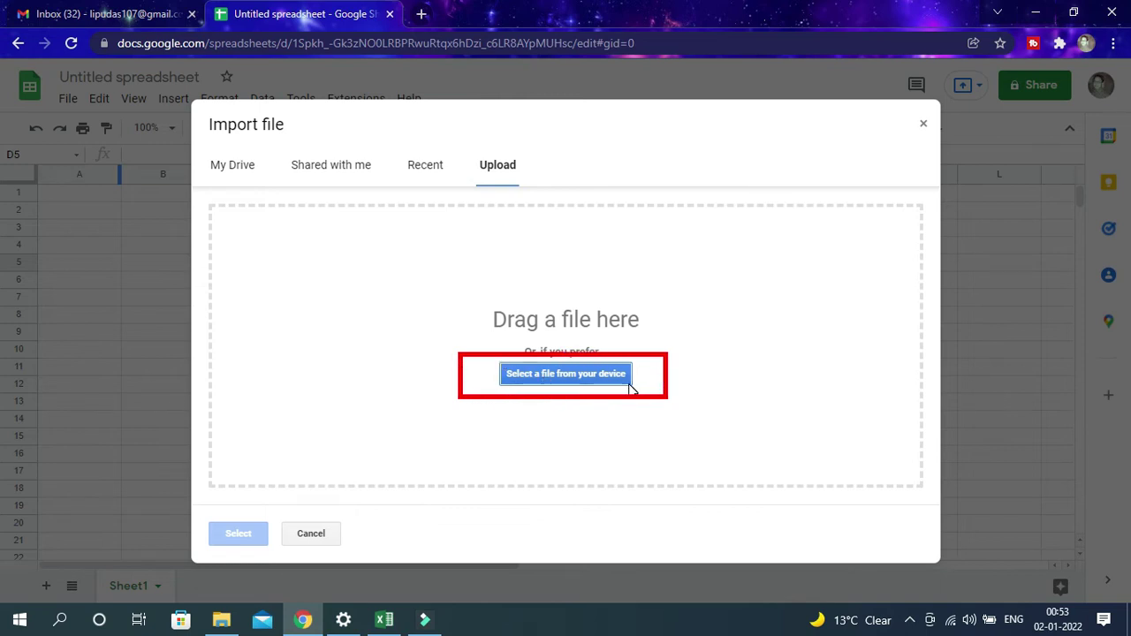
Upload no to word.xlsx from the Desktop as the file to import
click(551, 378)
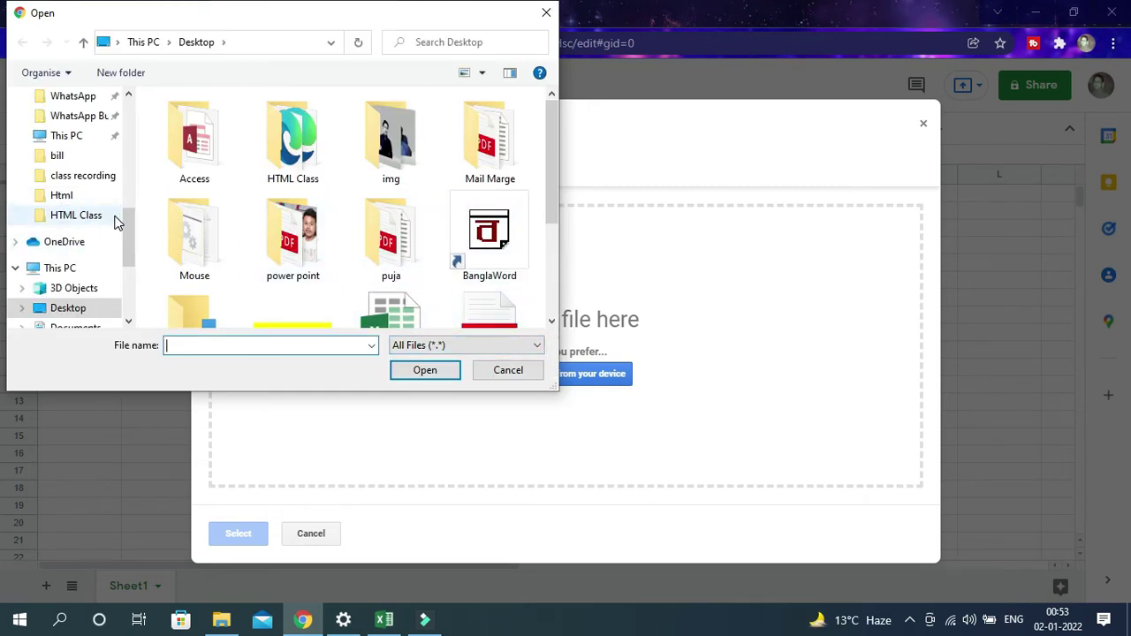
drag(126, 227, 128, 255)
click(68, 209)
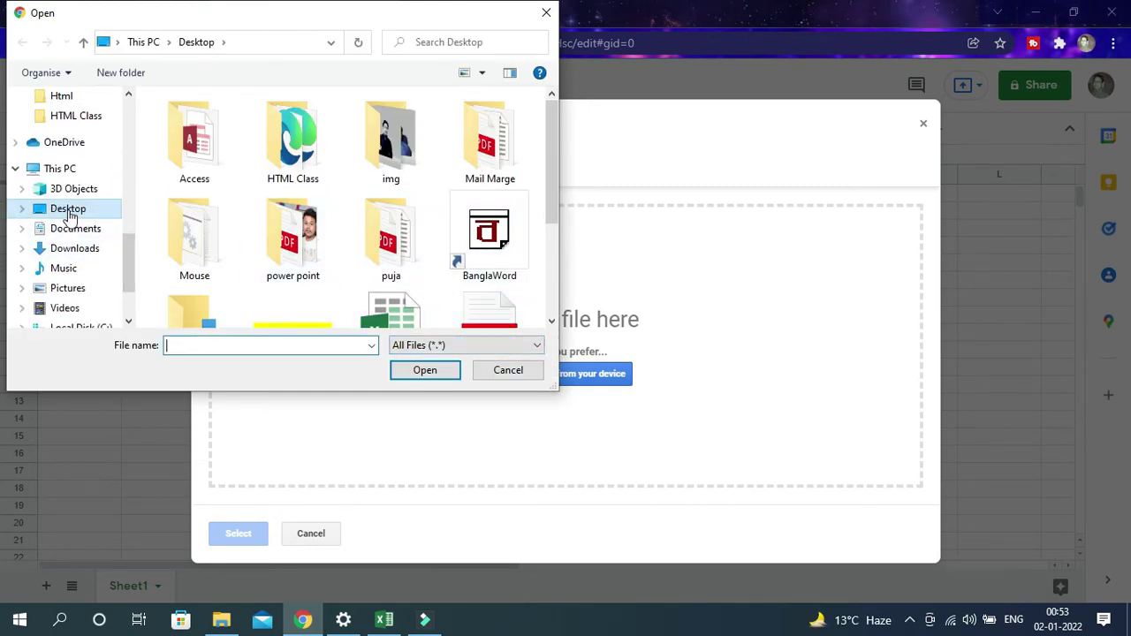
click(551, 321)
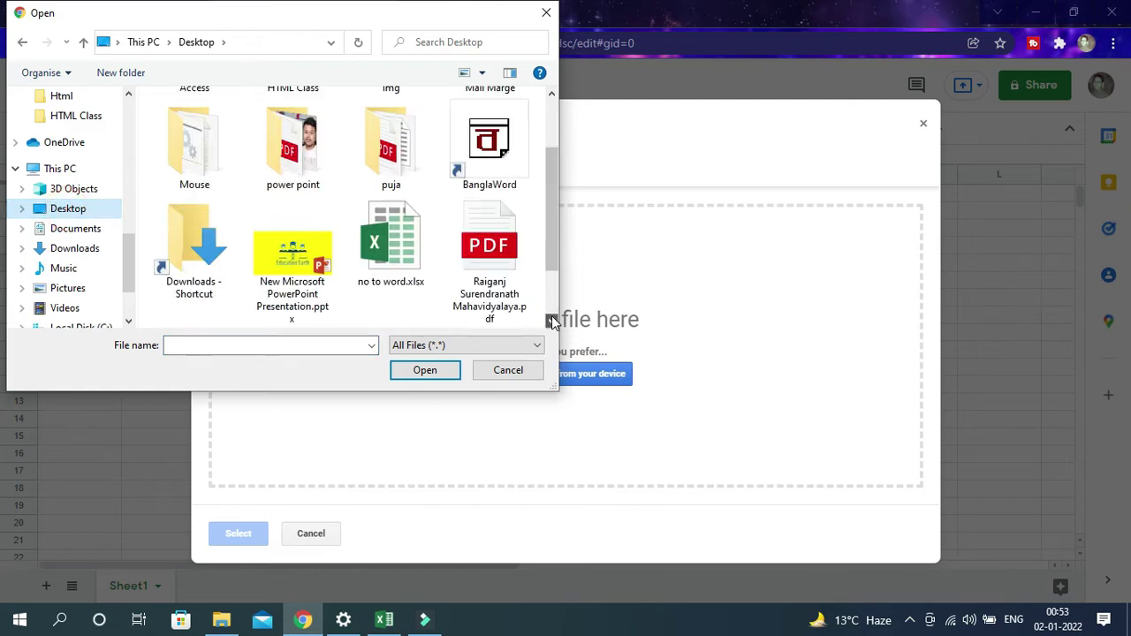
click(551, 320)
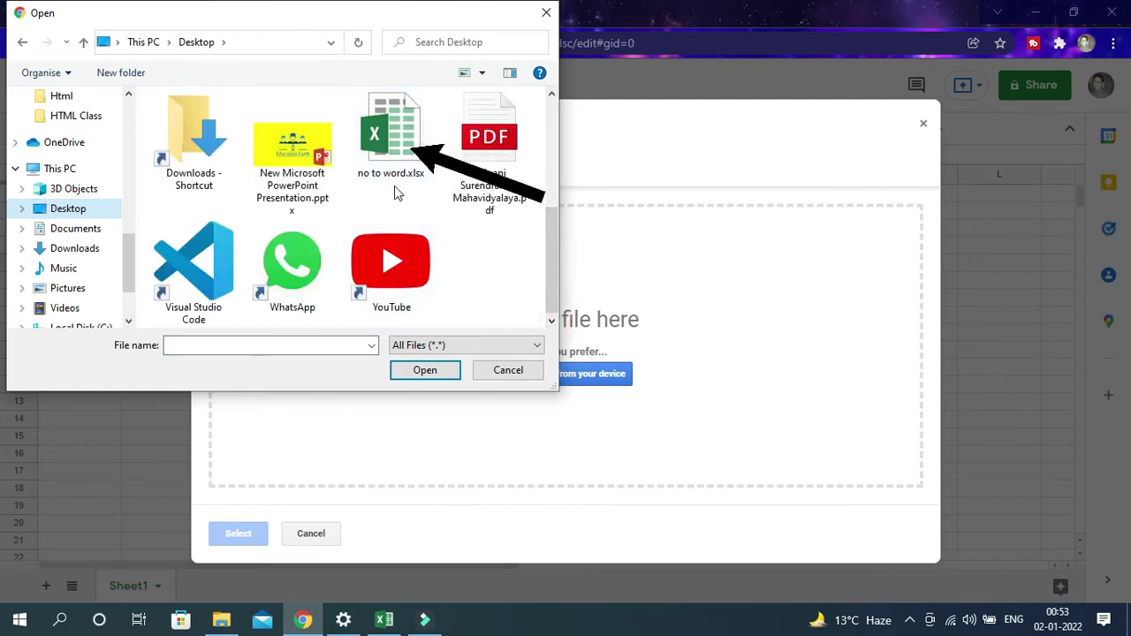
click(395, 144)
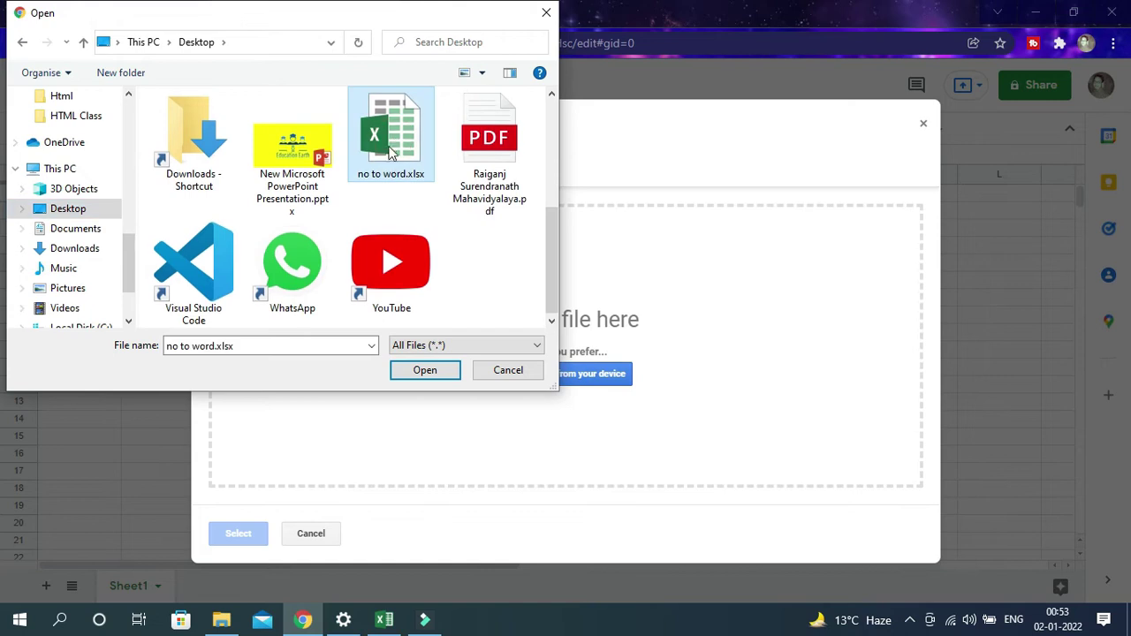
click(420, 371)
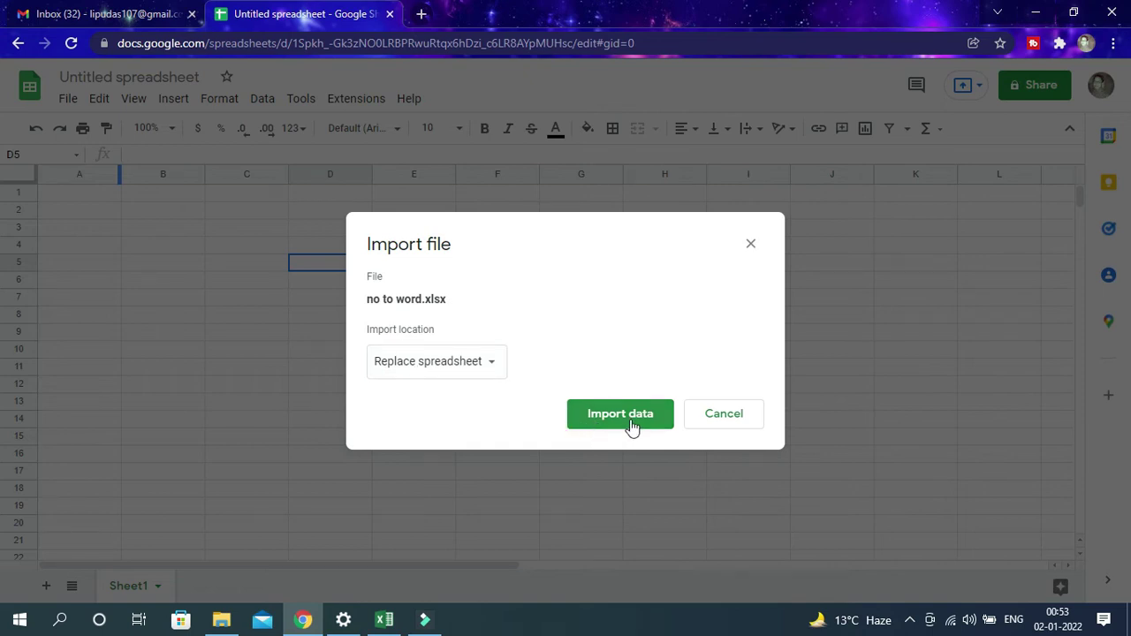
Import the data, replacing the spreadsheet, and select C2 under Rupees in Word
click(613, 422)
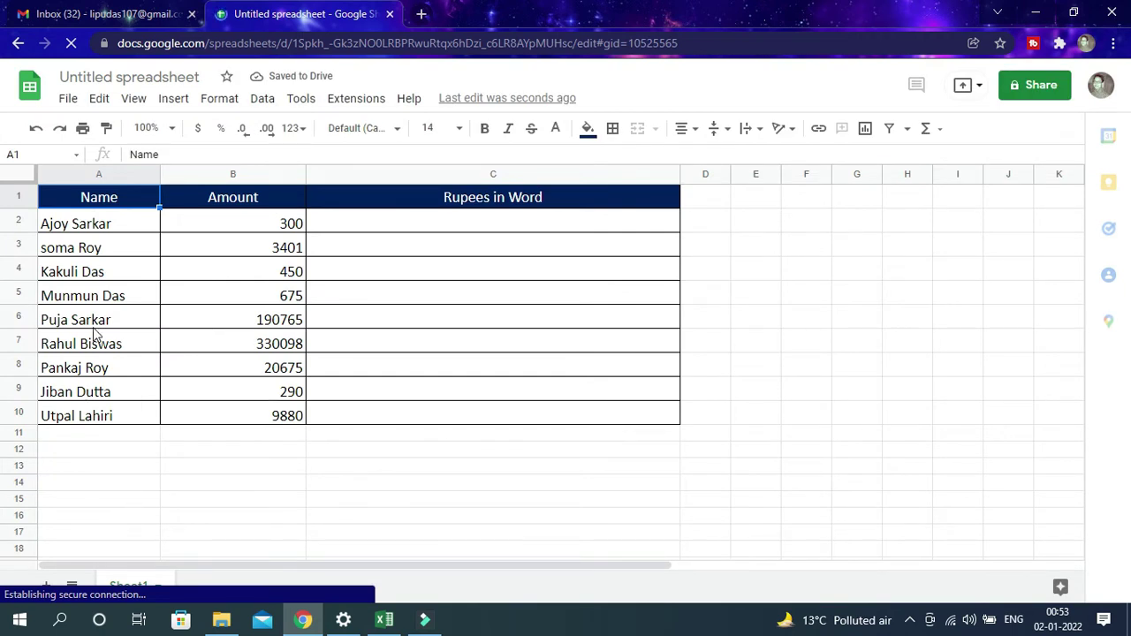
click(399, 361)
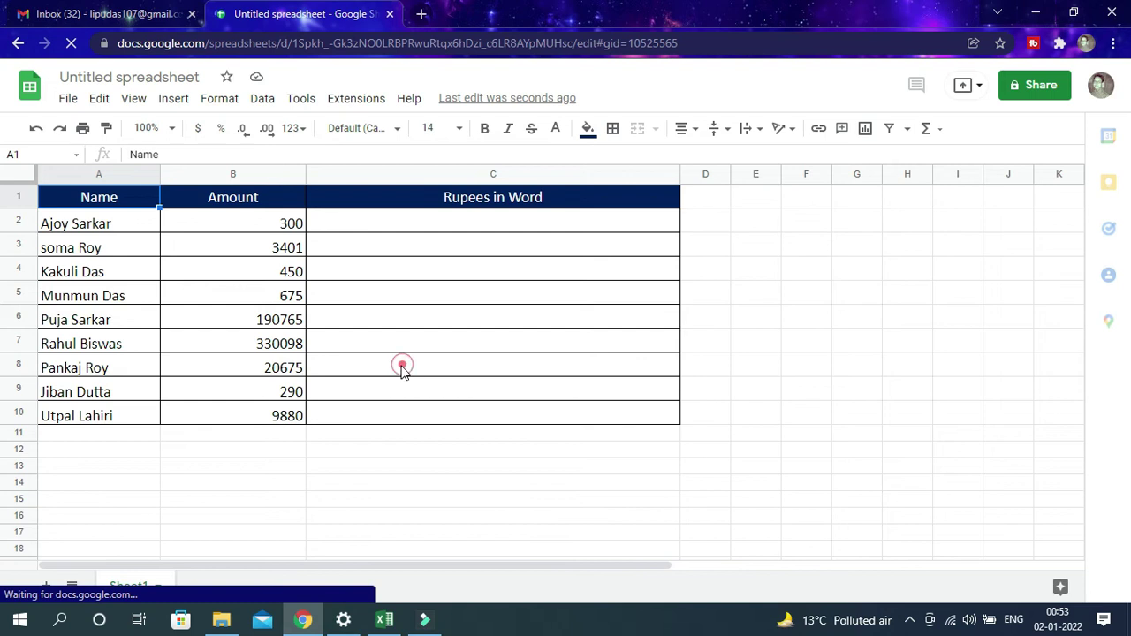
click(374, 303)
click(367, 221)
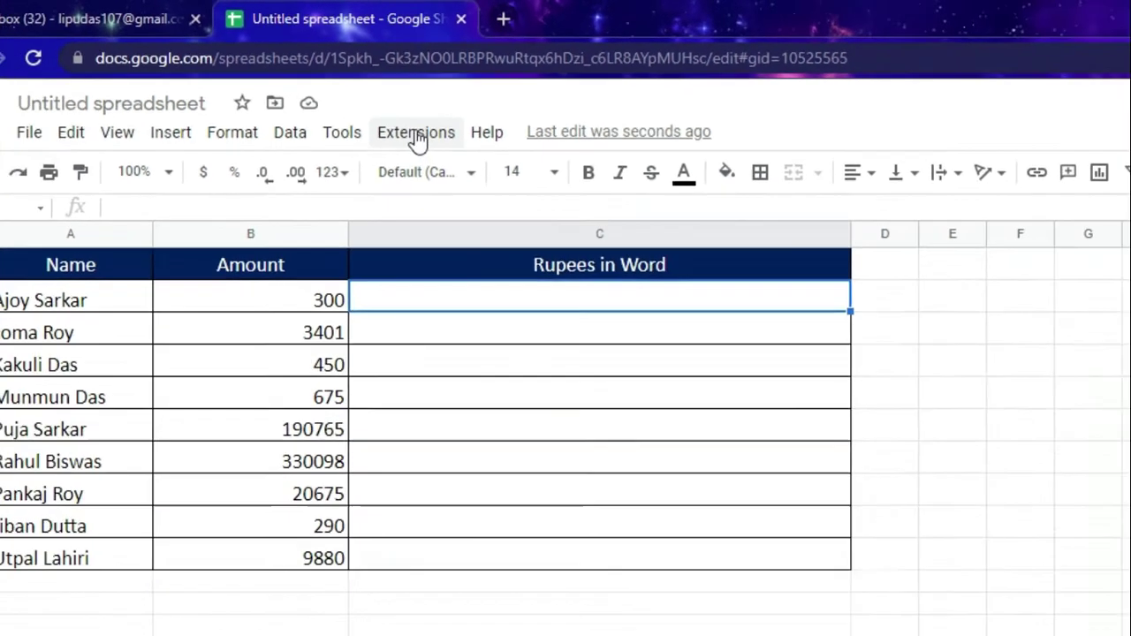
Go to Extensions > Add-ons > Get add-ons to browse the Workspace Marketplace
click(505, 195)
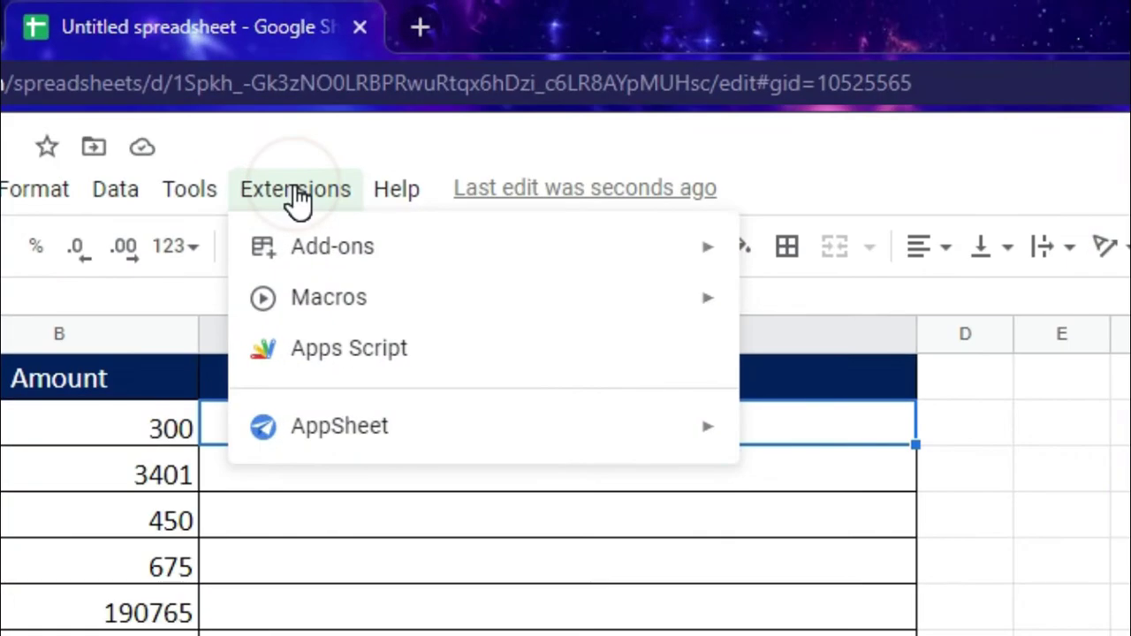
mouse_move(337, 180)
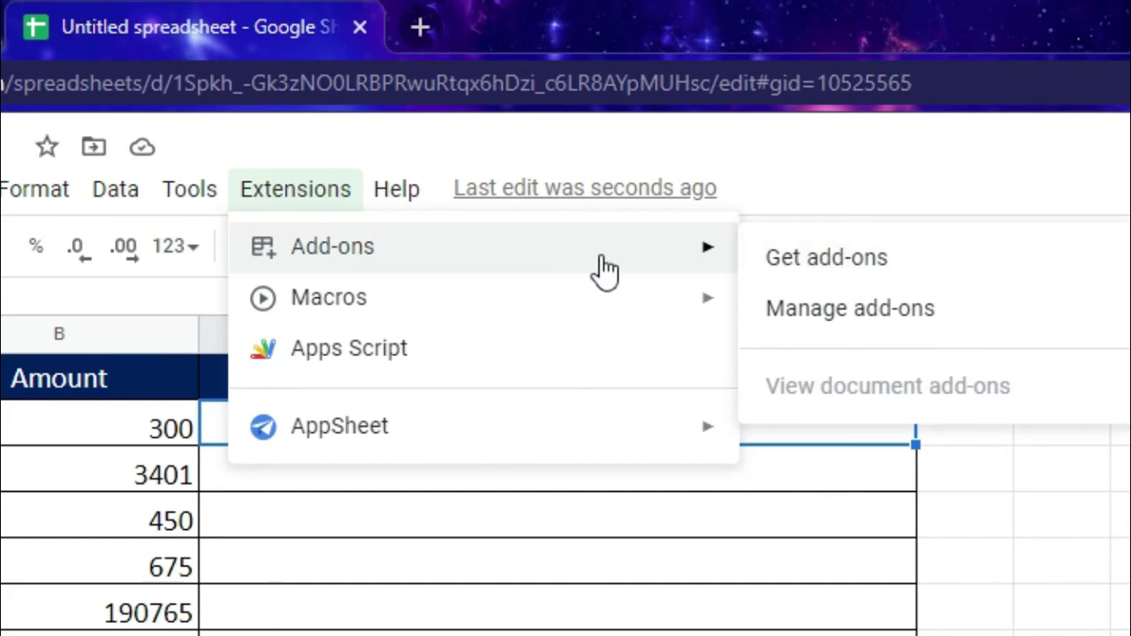
click(822, 261)
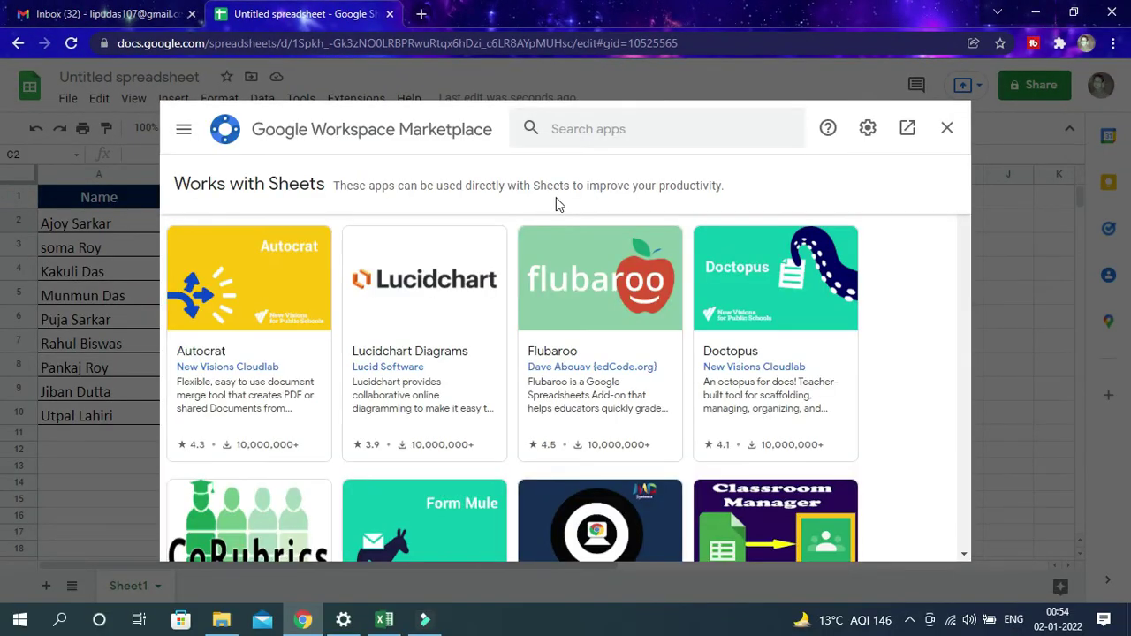
Search the marketplace for 'num' and choose the Numbertext suggestion
click(573, 131)
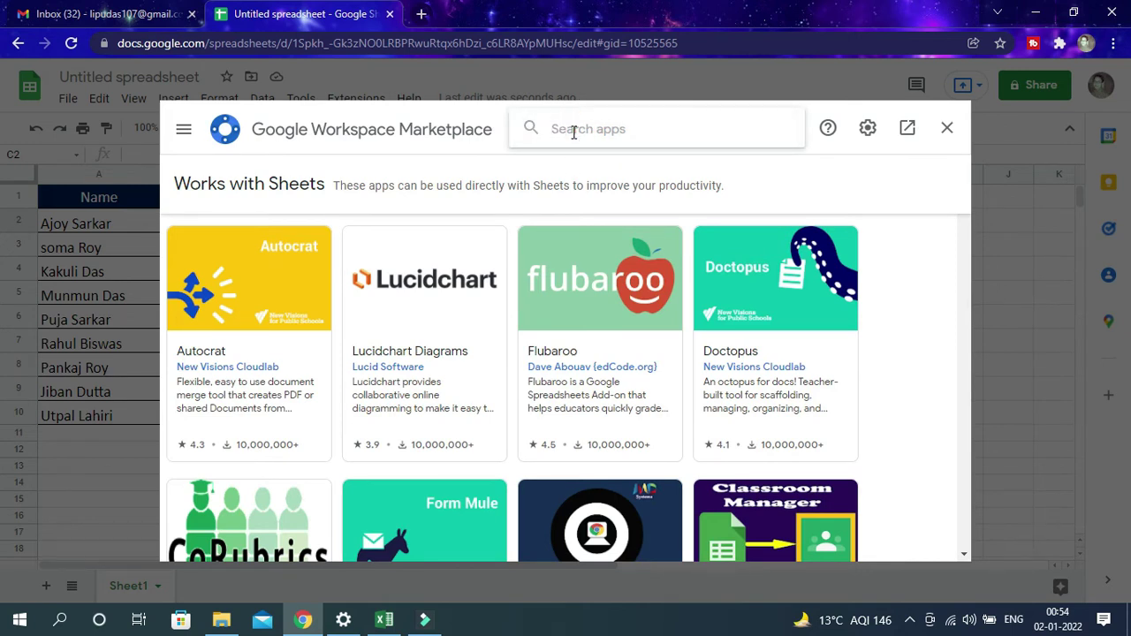
text(num)
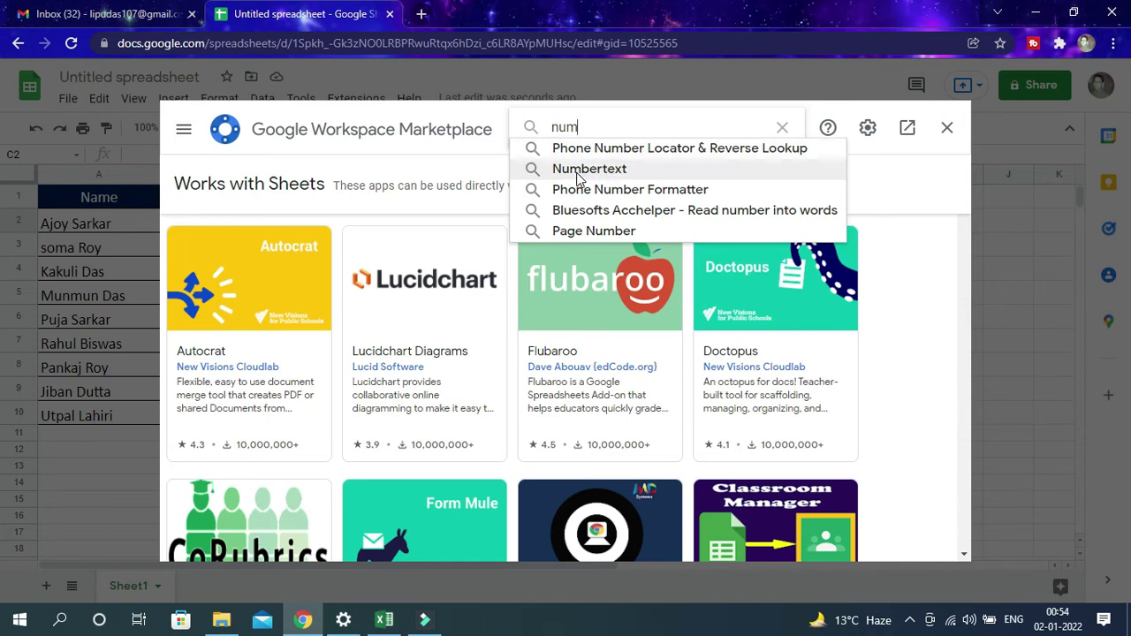
click(583, 172)
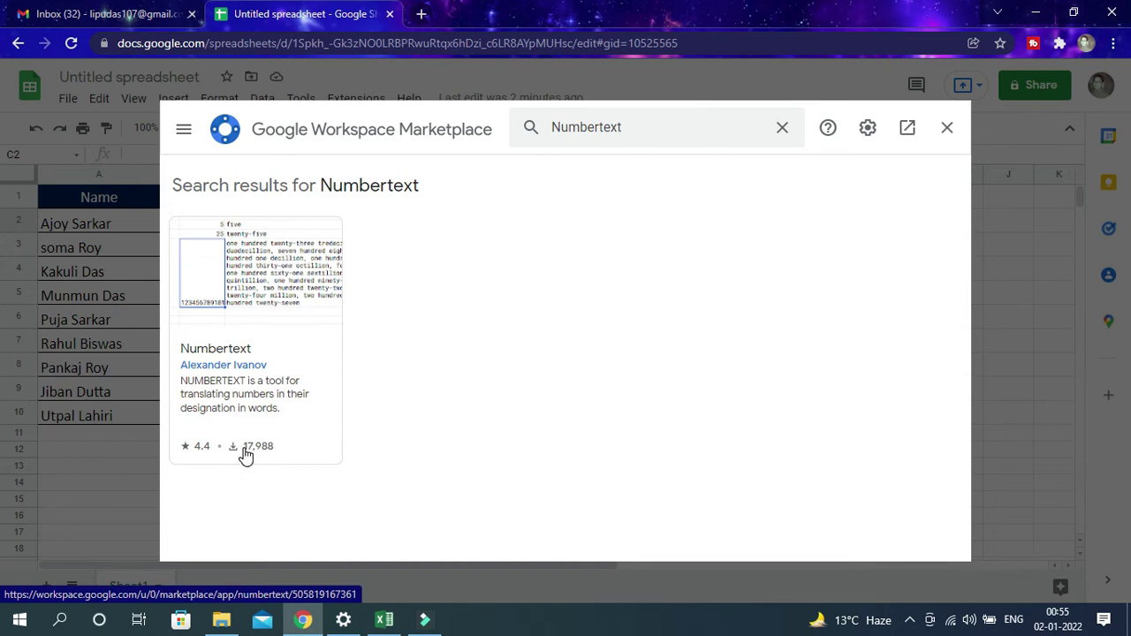
Install Numbertext, authorizing it with the Google account, then close the marketplace
click(243, 453)
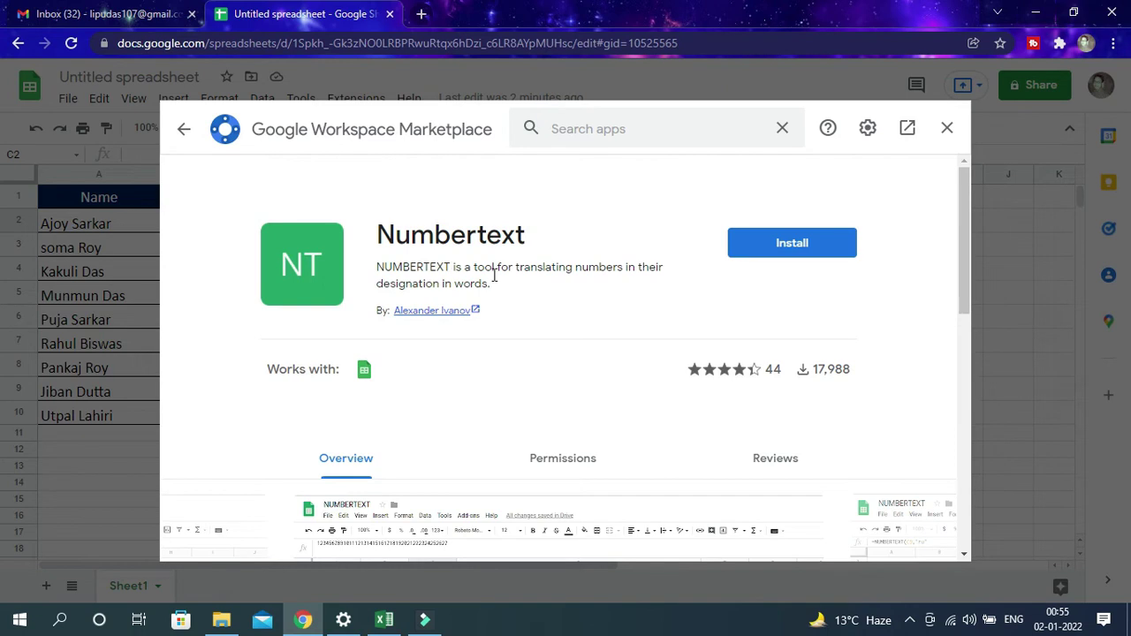
click(796, 252)
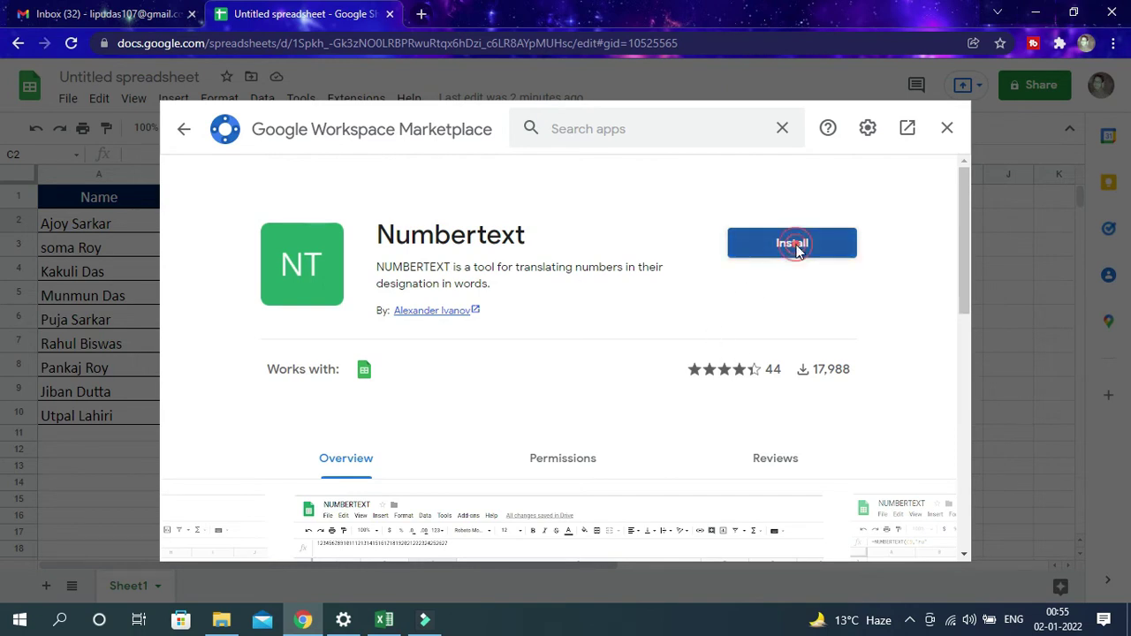
click(668, 427)
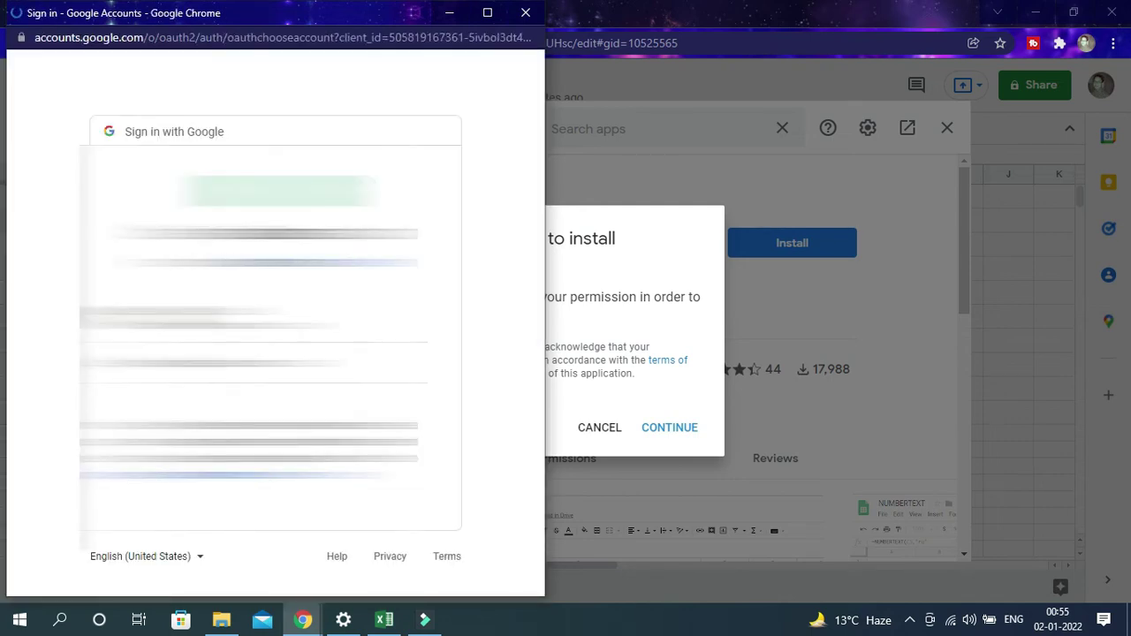
click(265, 316)
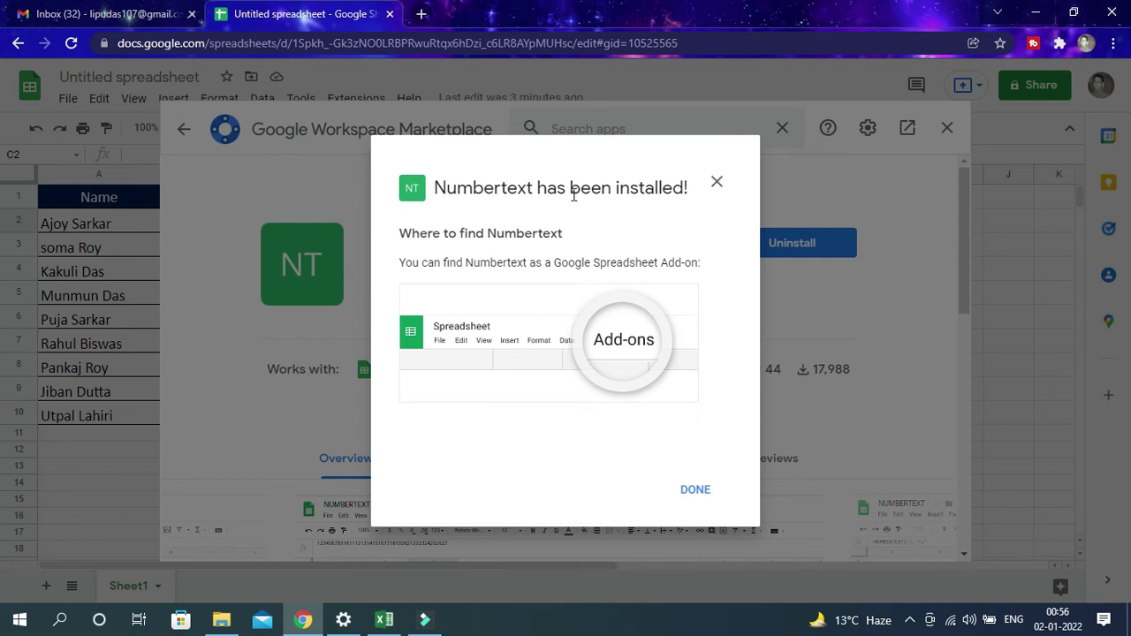
click(695, 491)
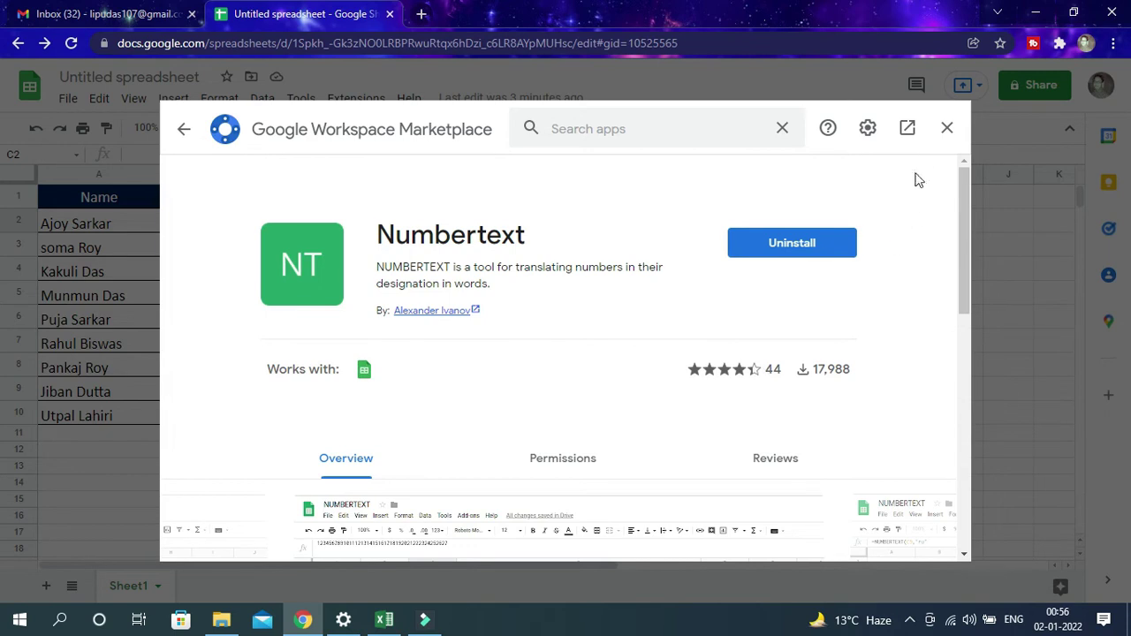
click(946, 128)
Enter =NUMBERTEXT(B2) in C2 so it displays 'three hundred'
click(343, 231)
text(=)
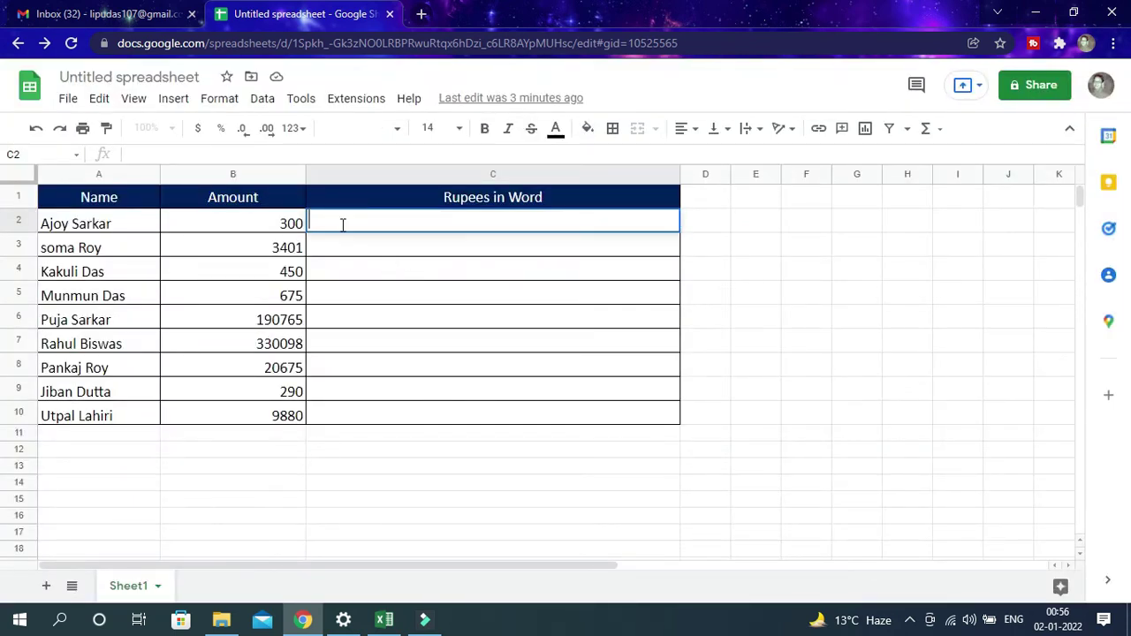
text(n)
text(u)
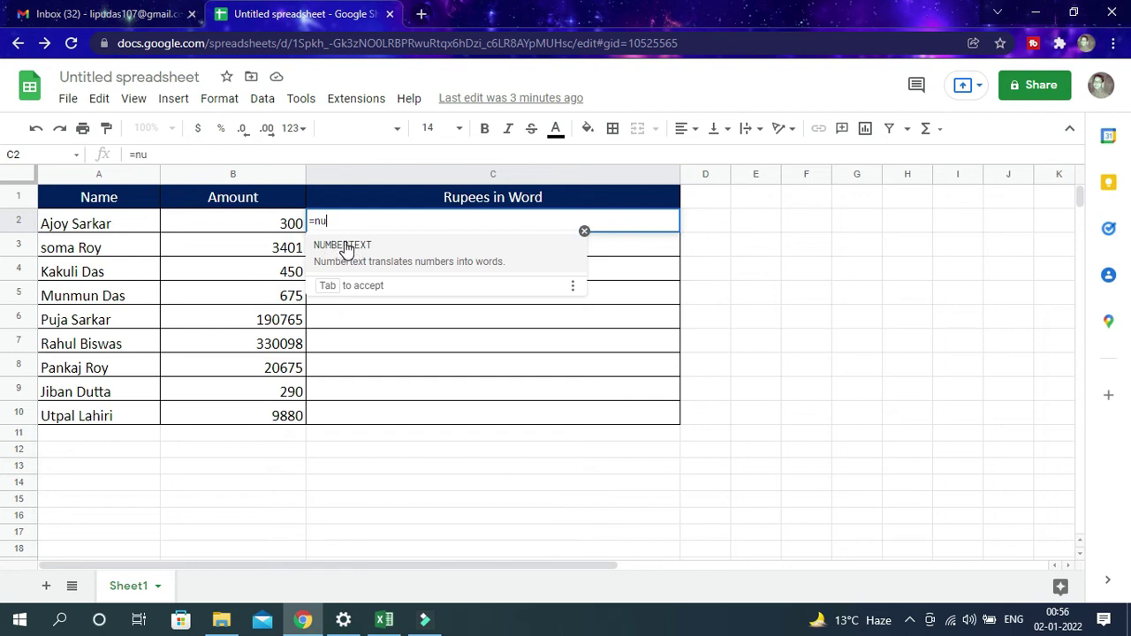
click(343, 245)
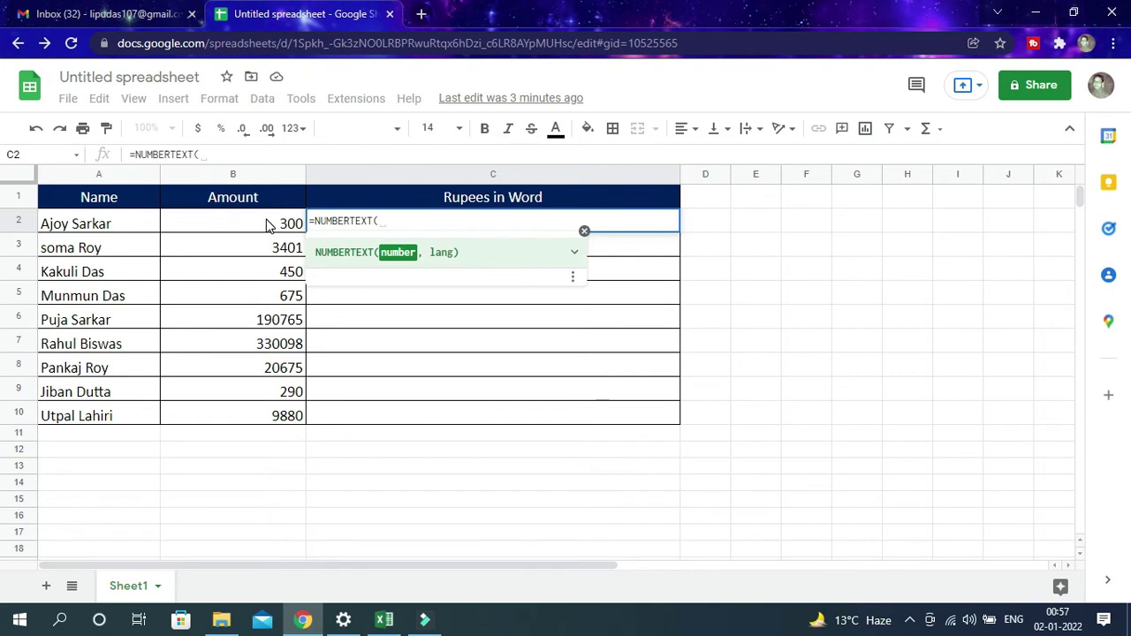
click(268, 224)
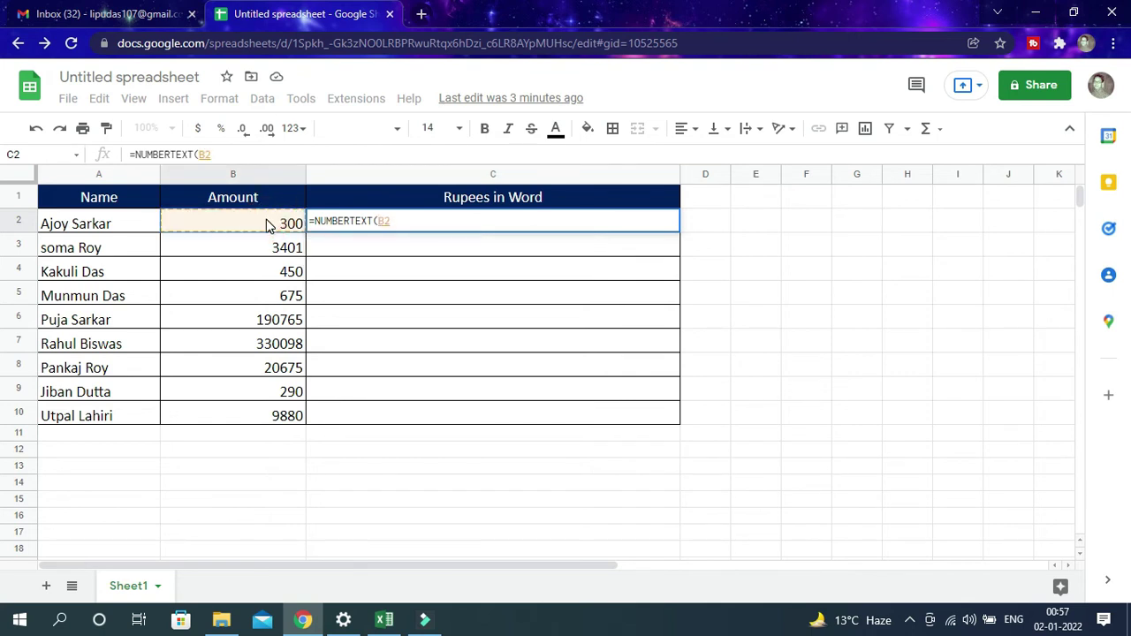
text())
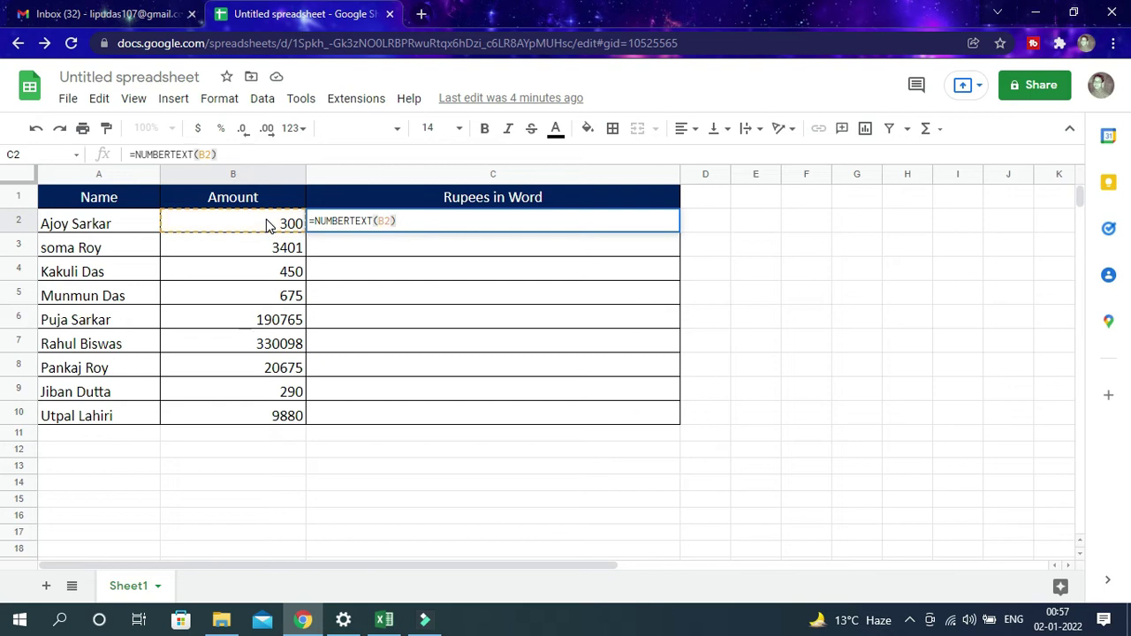
key(Return)
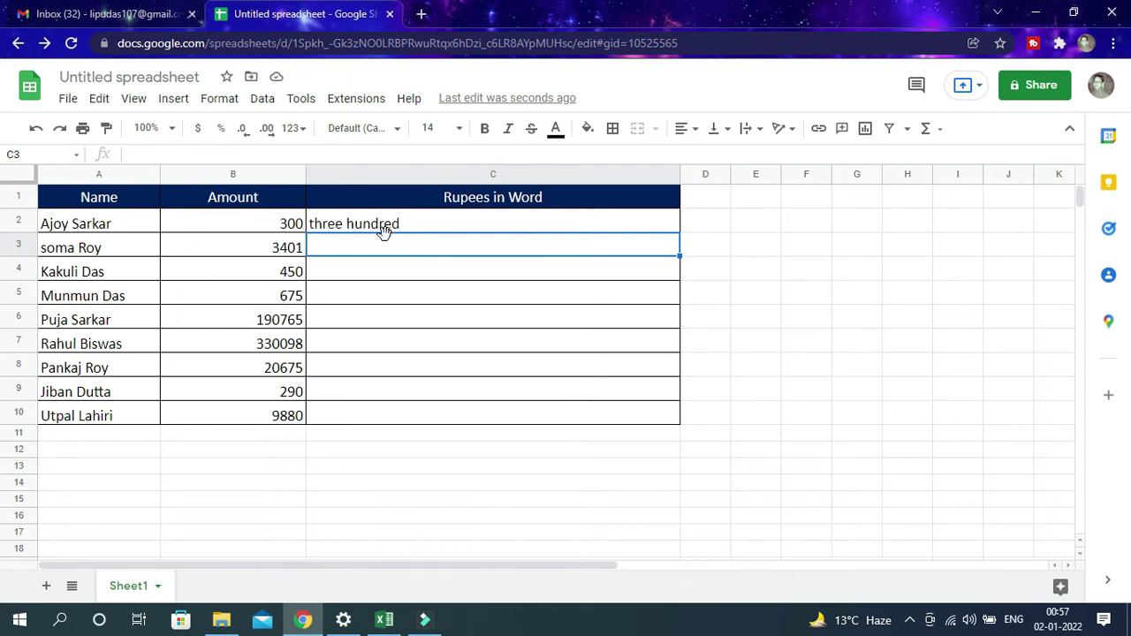
Change B2 to 543 so C2 reads 'five hundred forty-three', then select C2
click(274, 231)
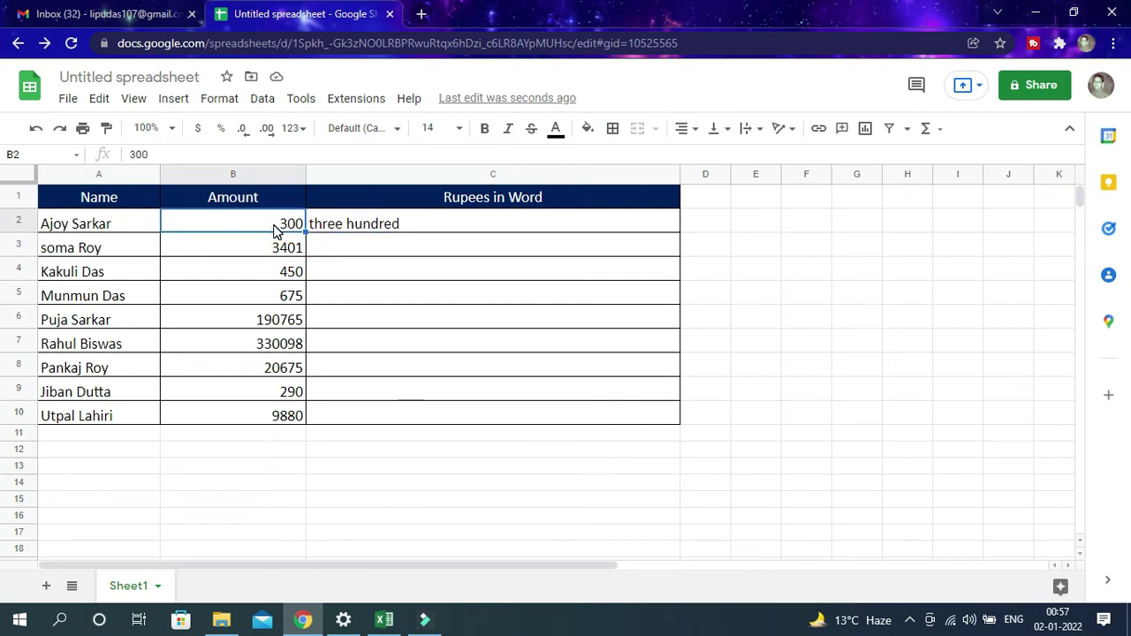
text(543)
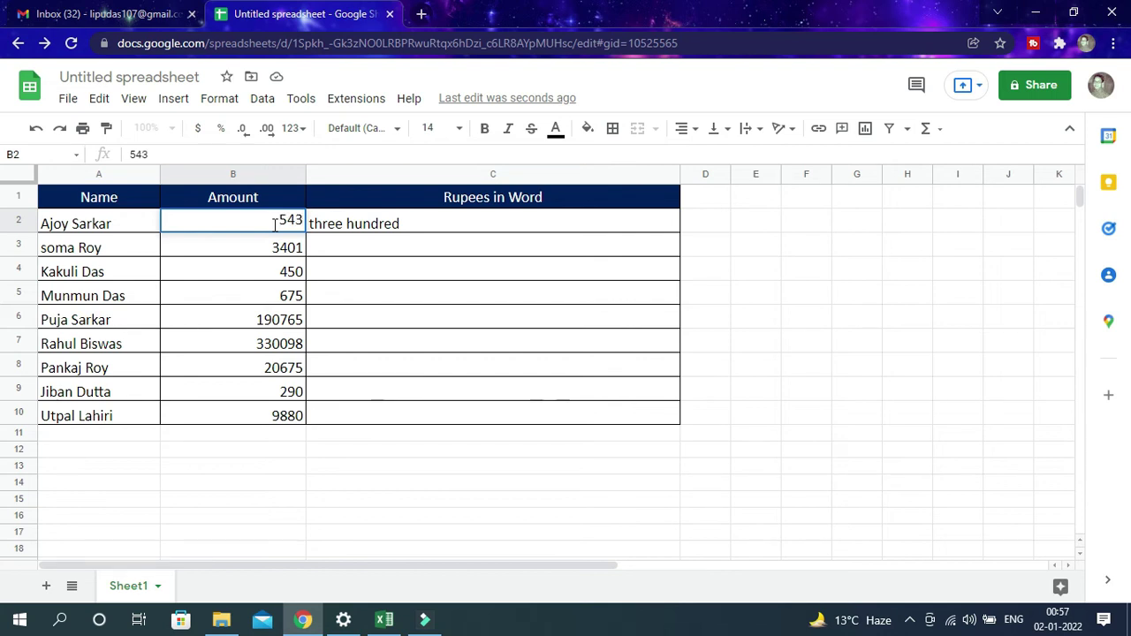
key(Return)
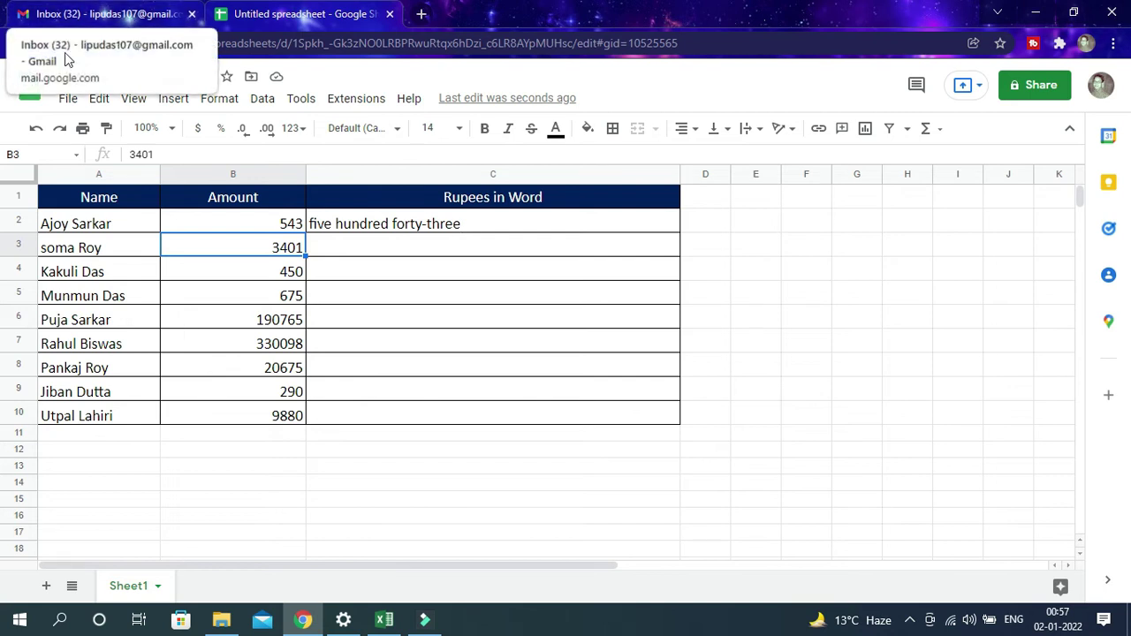
click(423, 224)
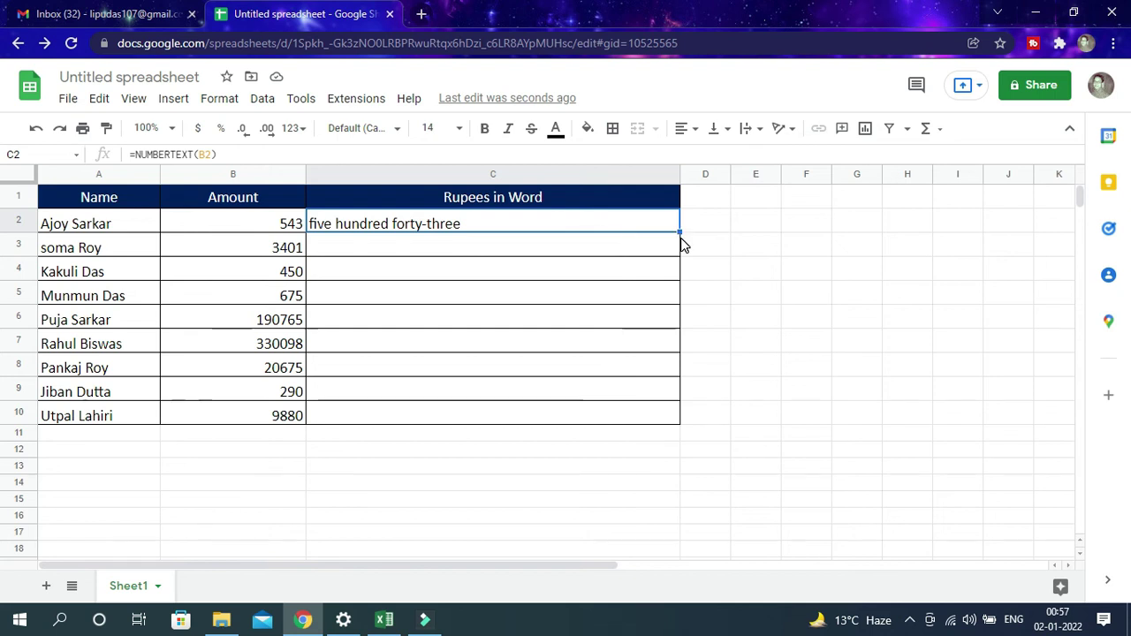
Fill the NUMBERTEXT formula from C2 down to C10 and check the formula copied into C10
mouse_move(679, 232)
mouse_down()
mouse_move(678, 410)
mouse_move(655, 415)
mouse_up()
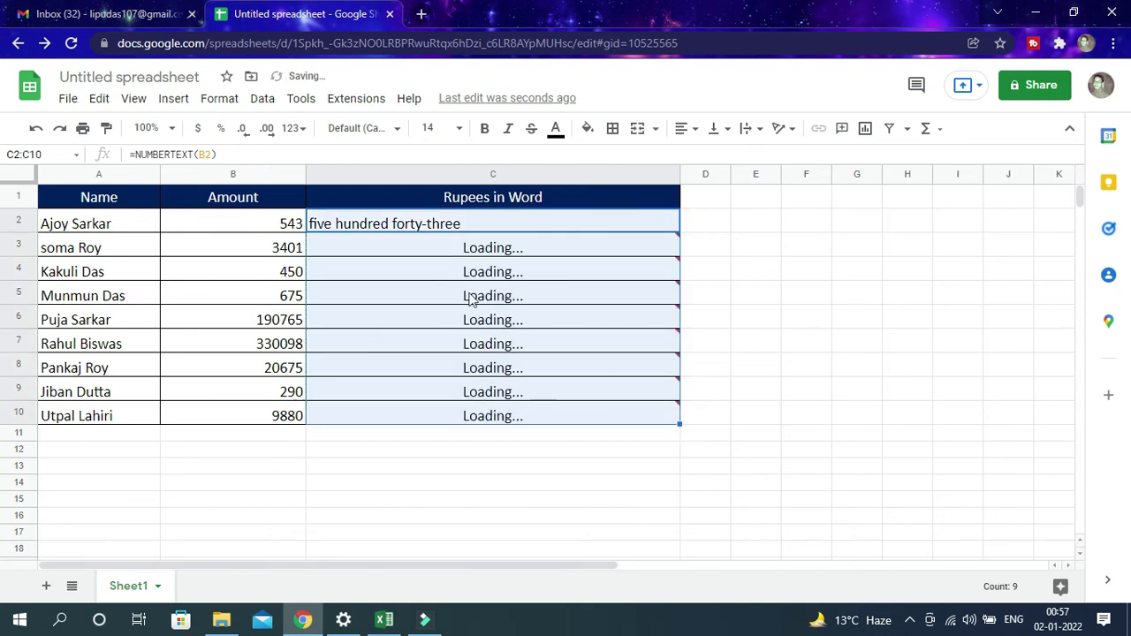
mouse_move(487, 257)
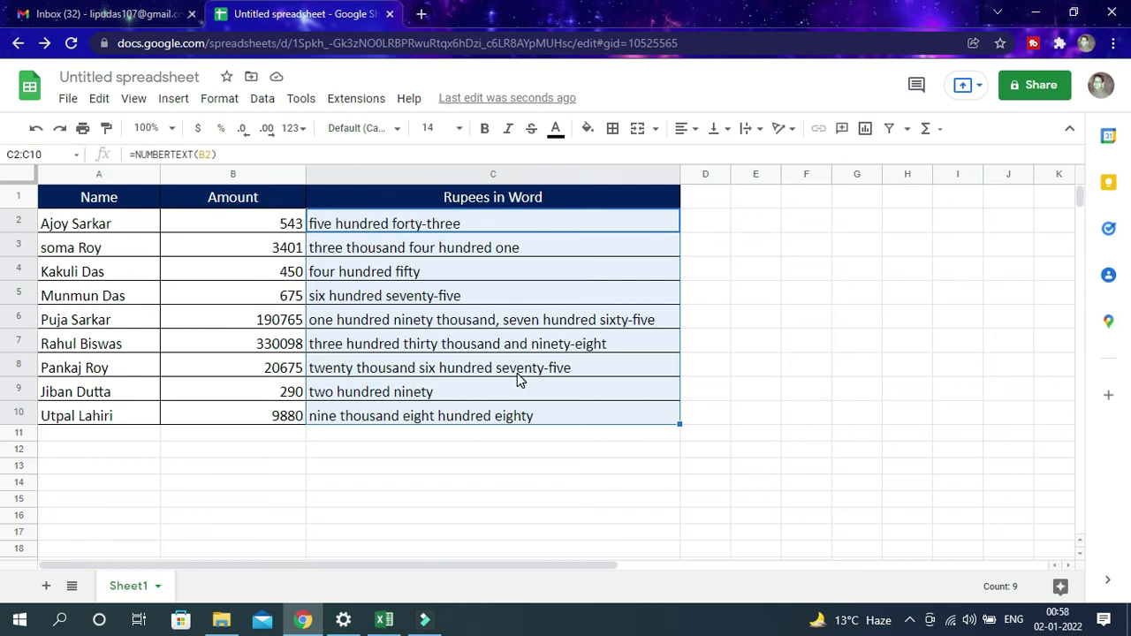
click(567, 417)
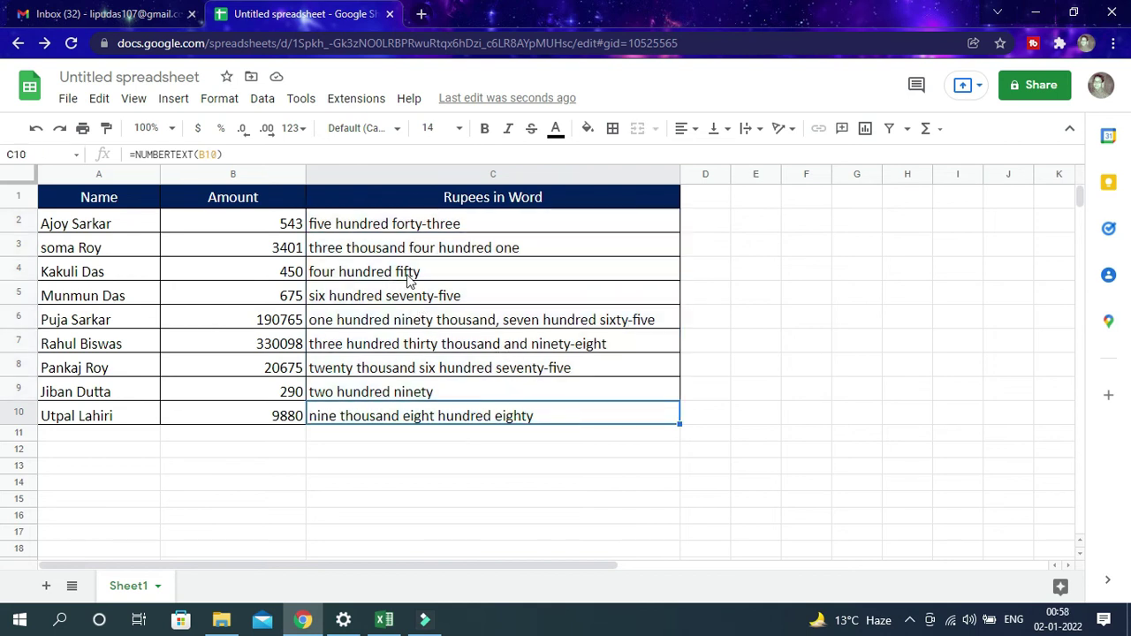
click(436, 452)
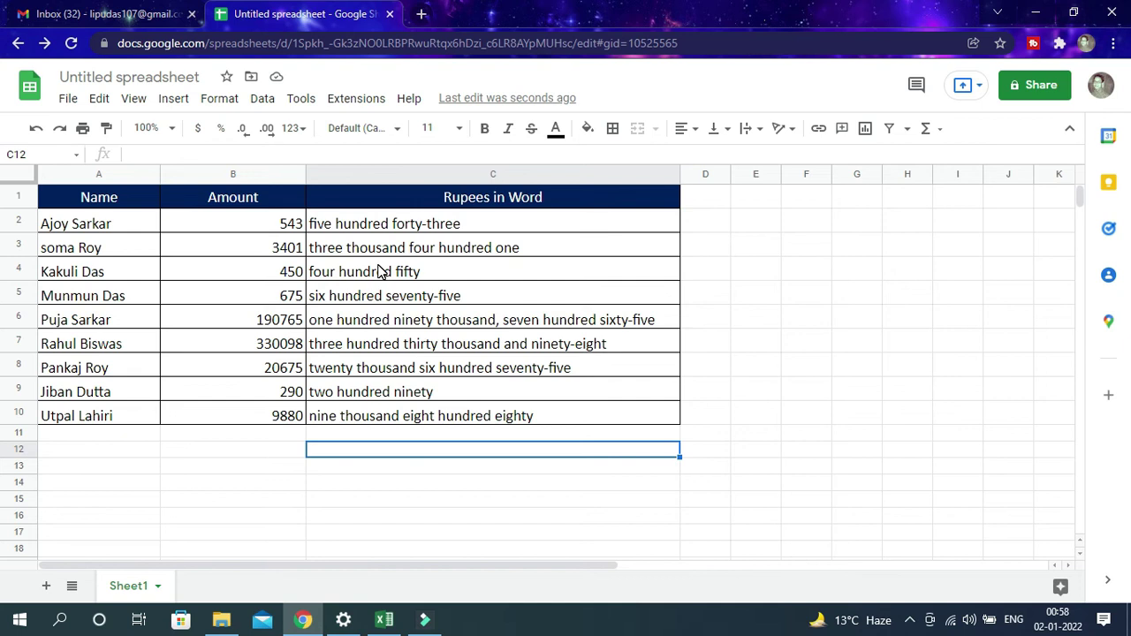
Undo a stray change and select the worded results in C2:C10
click(444, 368)
key(ctrl+z)
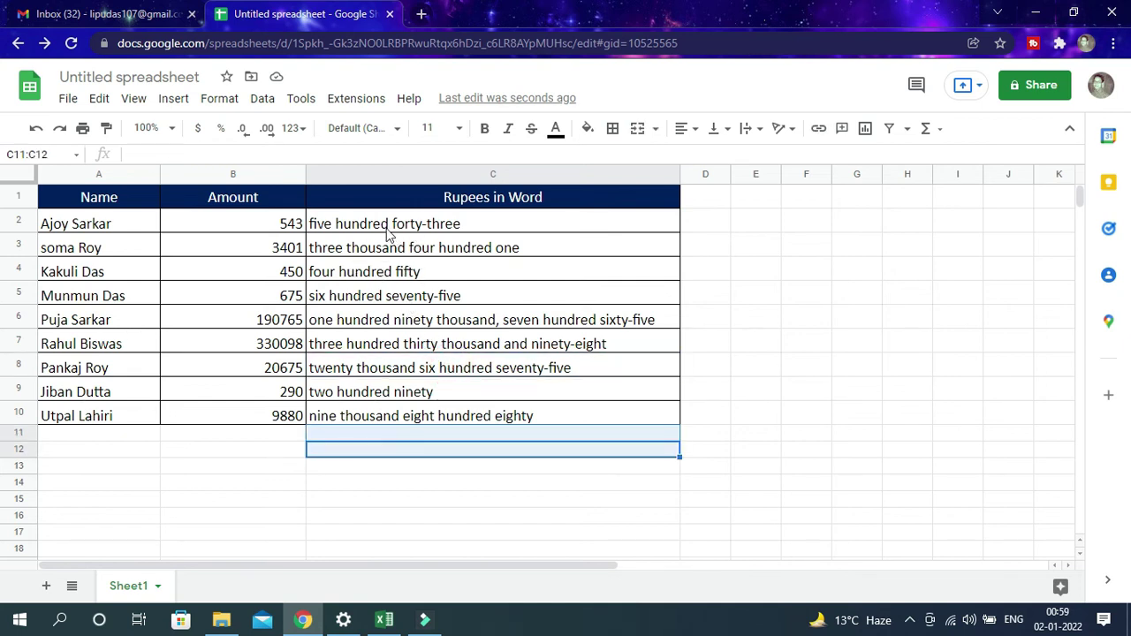
drag(386, 233, 378, 417)
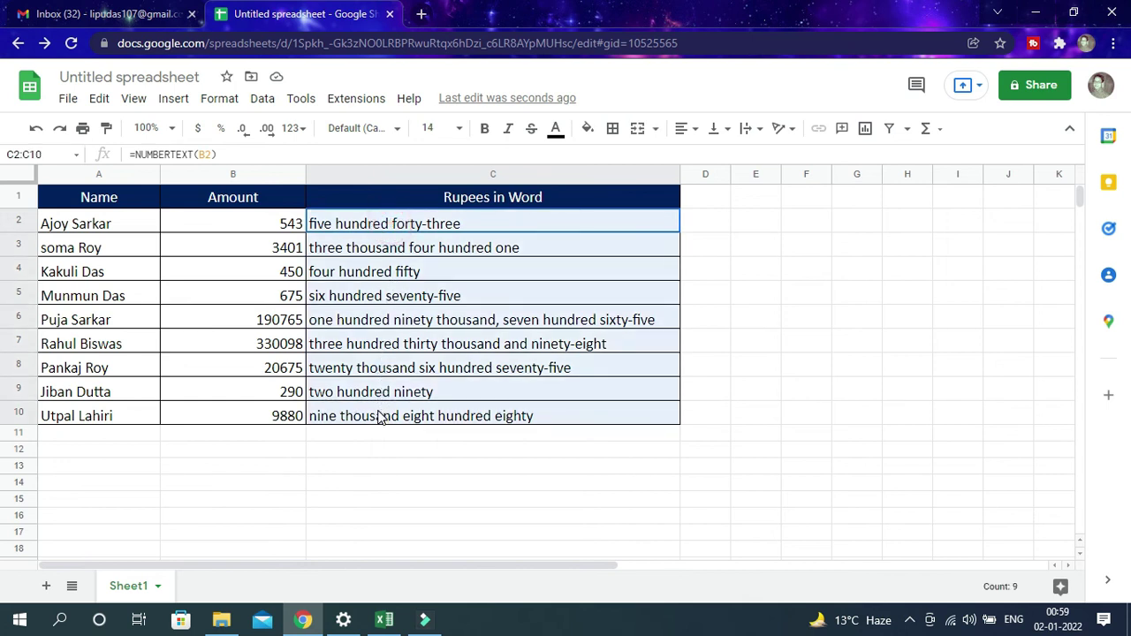
Paste C2:C10 back onto itself as values only, replacing the NUMBERTEXT formulas with plain words
click(402, 466)
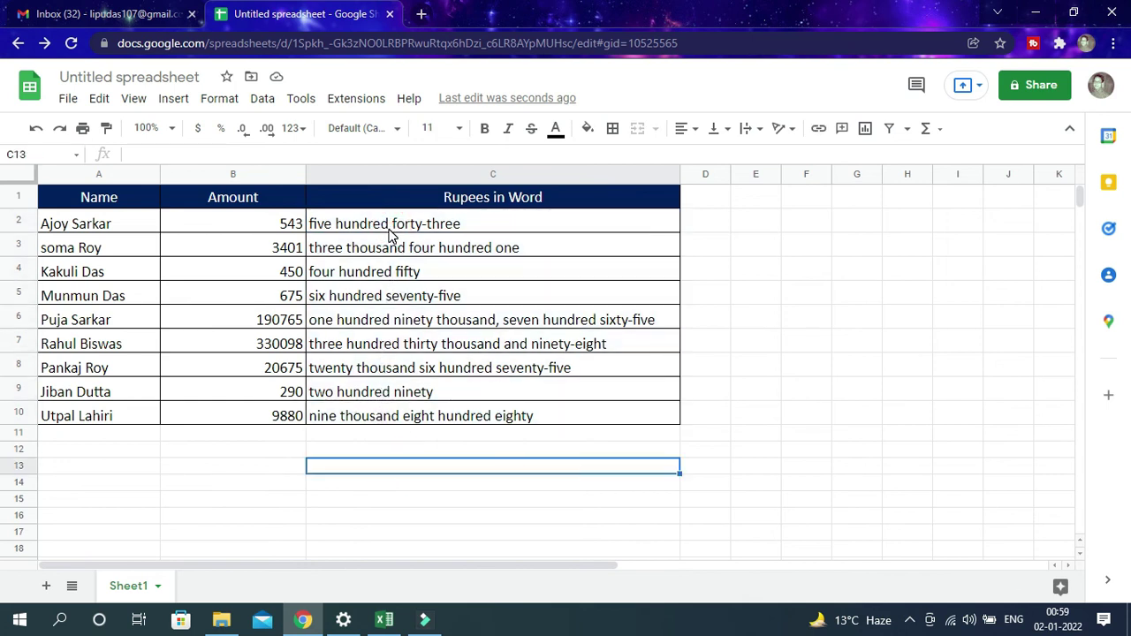
drag(388, 233, 378, 419)
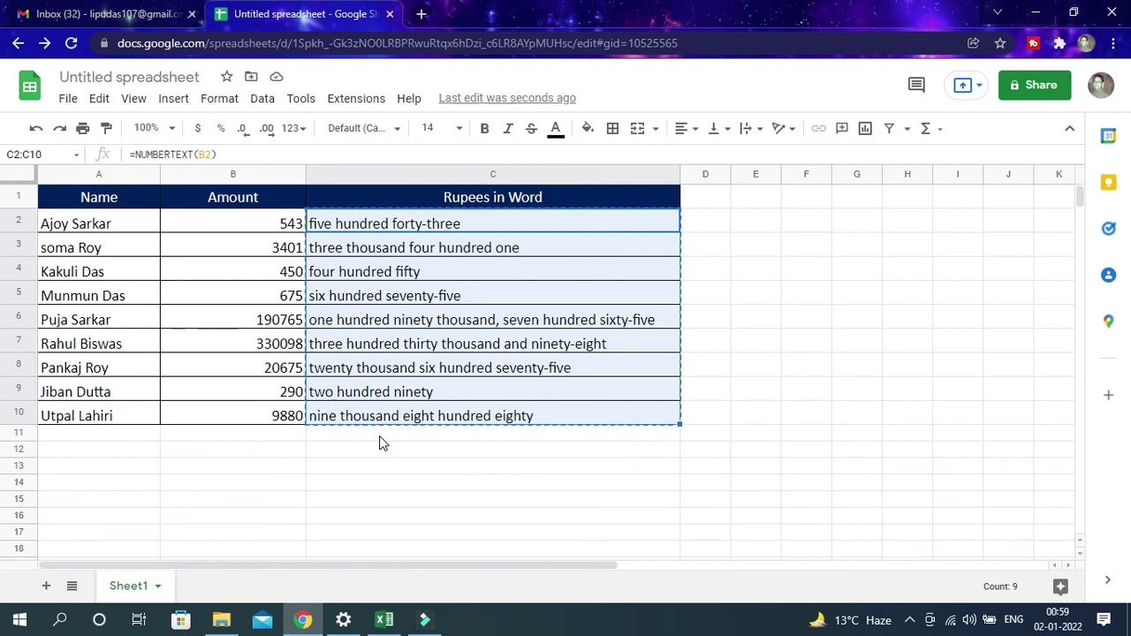
key(ctrl+shift+v)
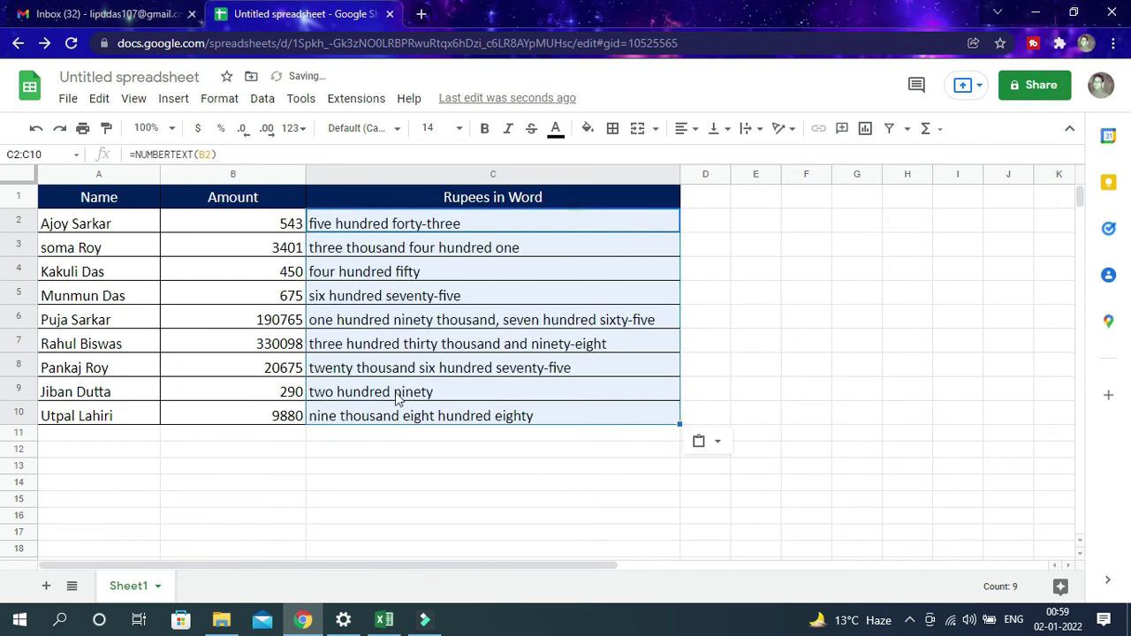
click(718, 444)
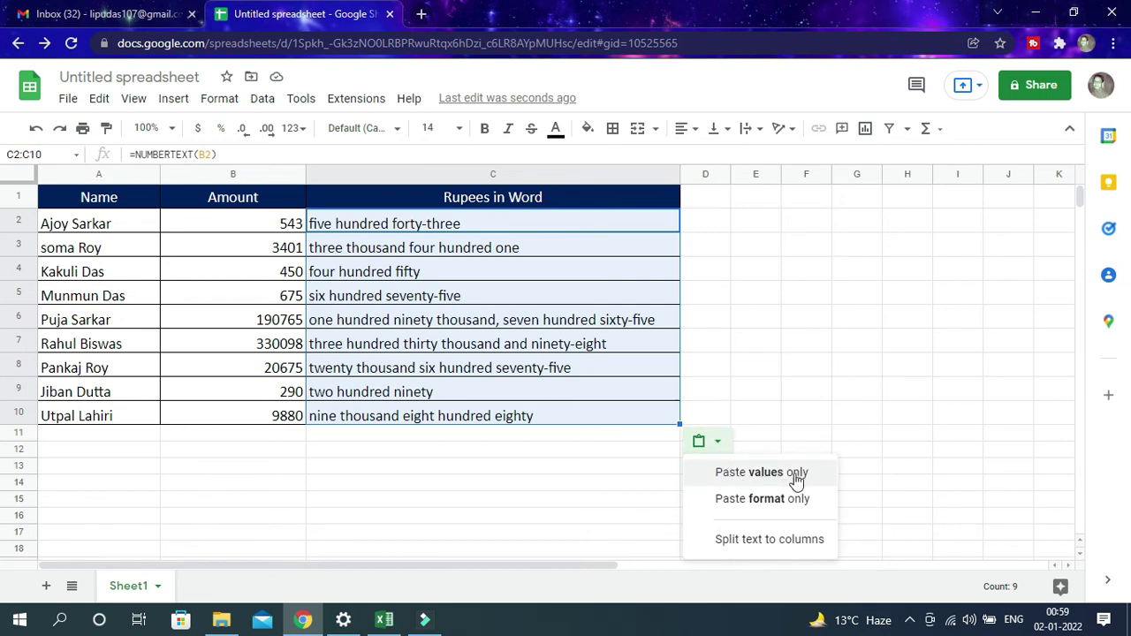
click(764, 471)
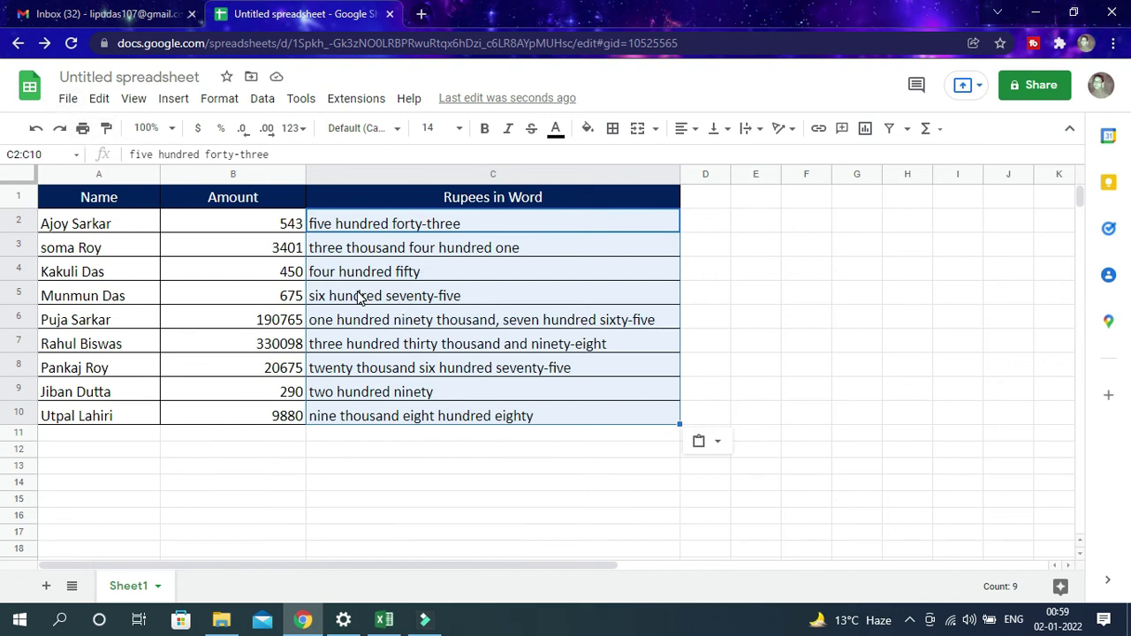
click(68, 99)
Download the sheet as Microsoft Excel (.xlsx) and open Untitled spreadsheet (1).xlsx
click(124, 302)
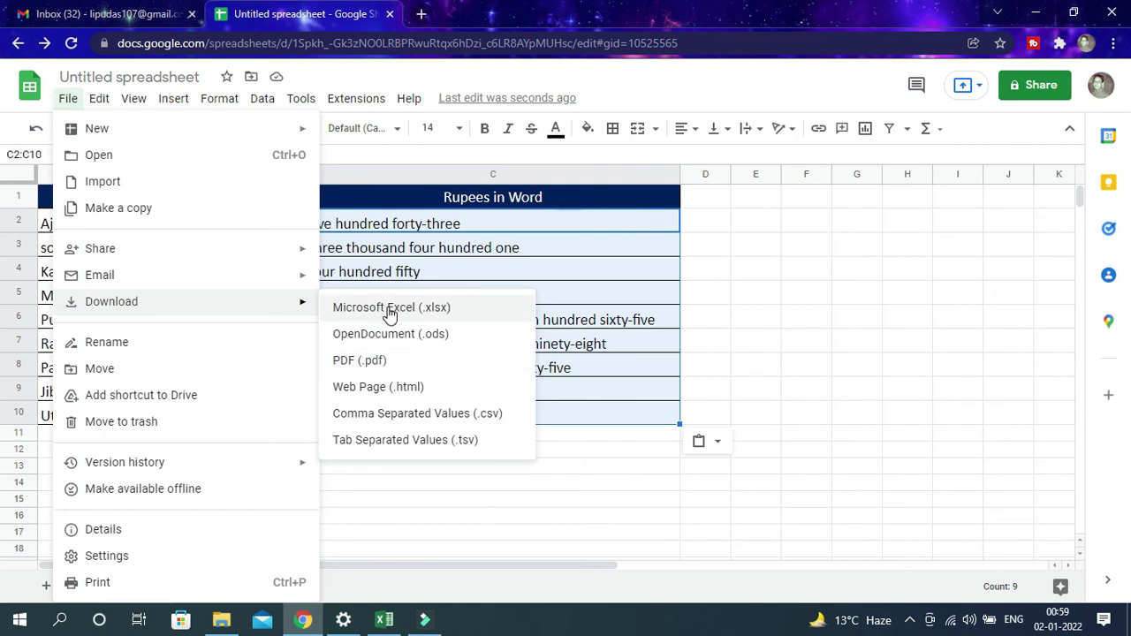
click(387, 312)
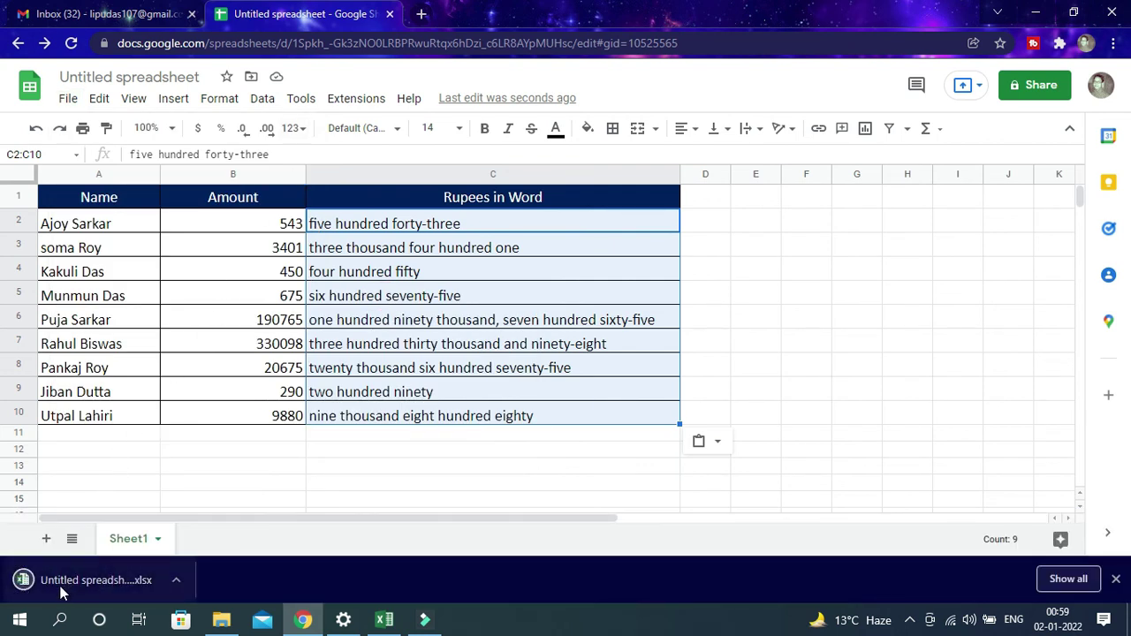
click(102, 583)
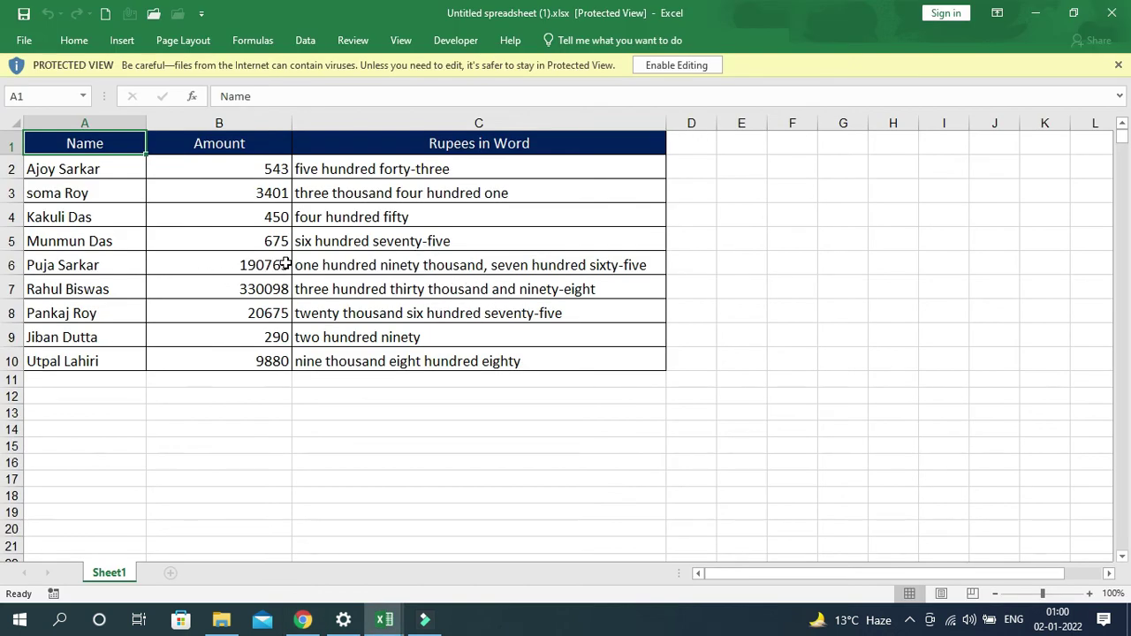
In Excel, check the amounts in B2:B10 and their worded values in C2:C10
drag(251, 177, 232, 340)
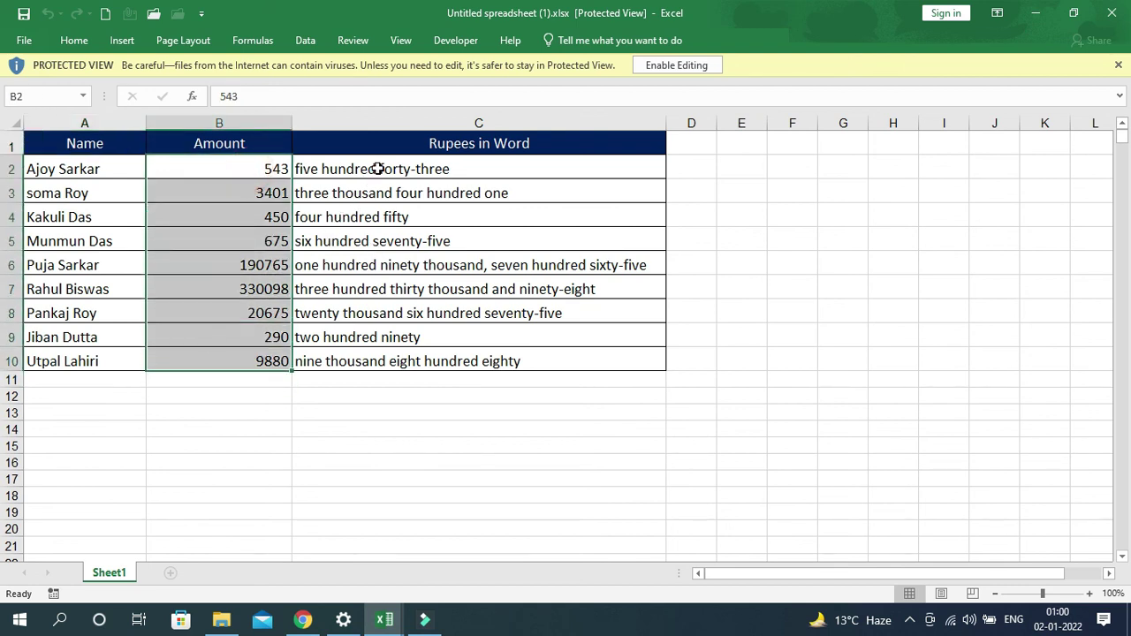
drag(376, 168, 421, 363)
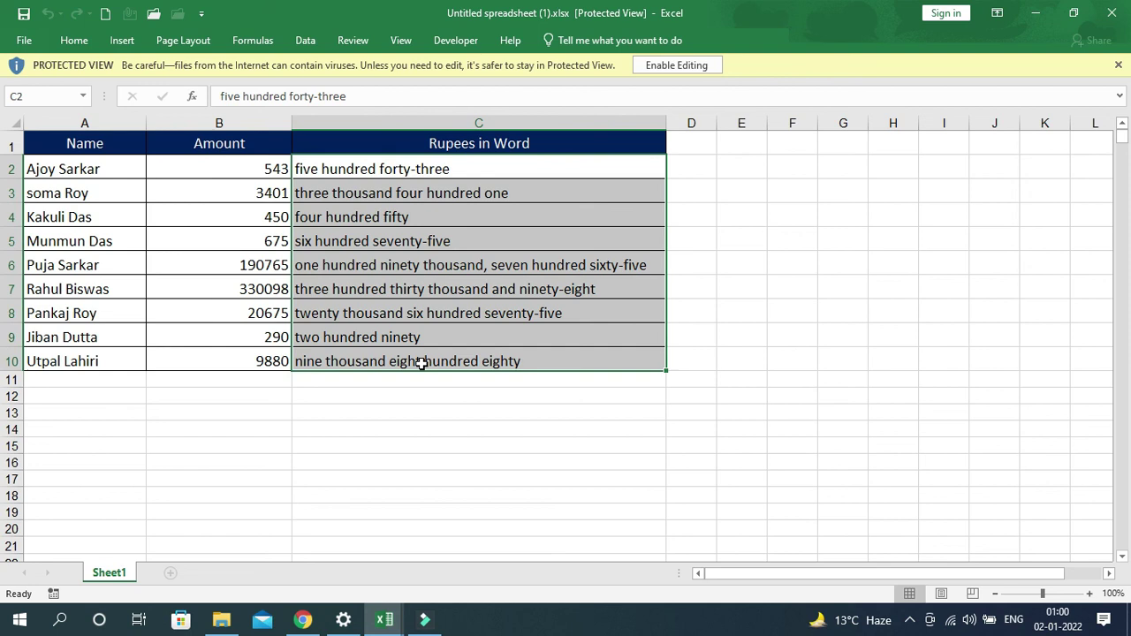